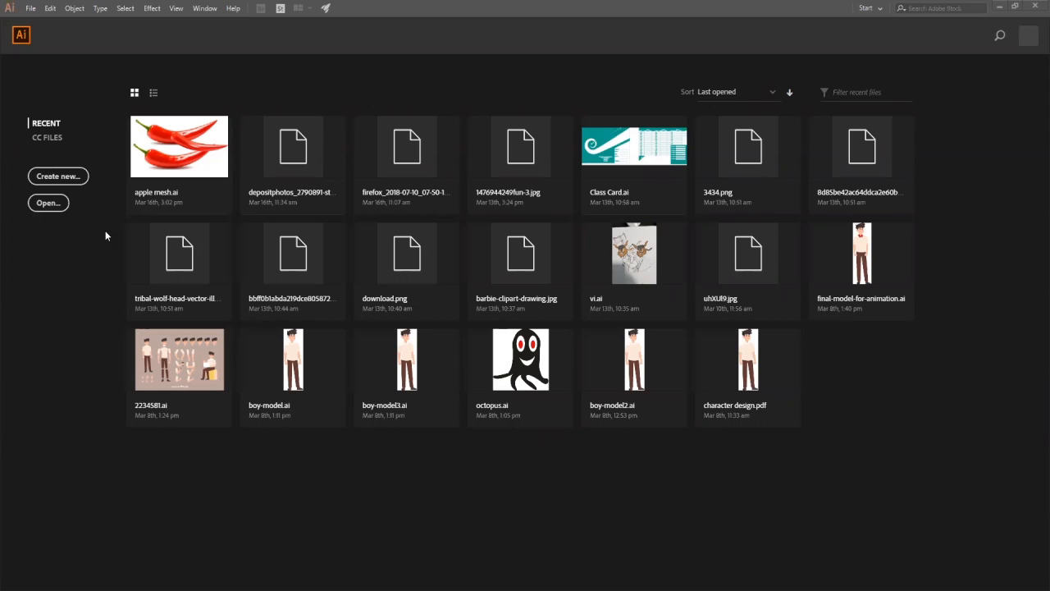
# Create a new portrait A4 print document, 210 x 297 mm, with one artboard.
pyautogui.click(70, 182)
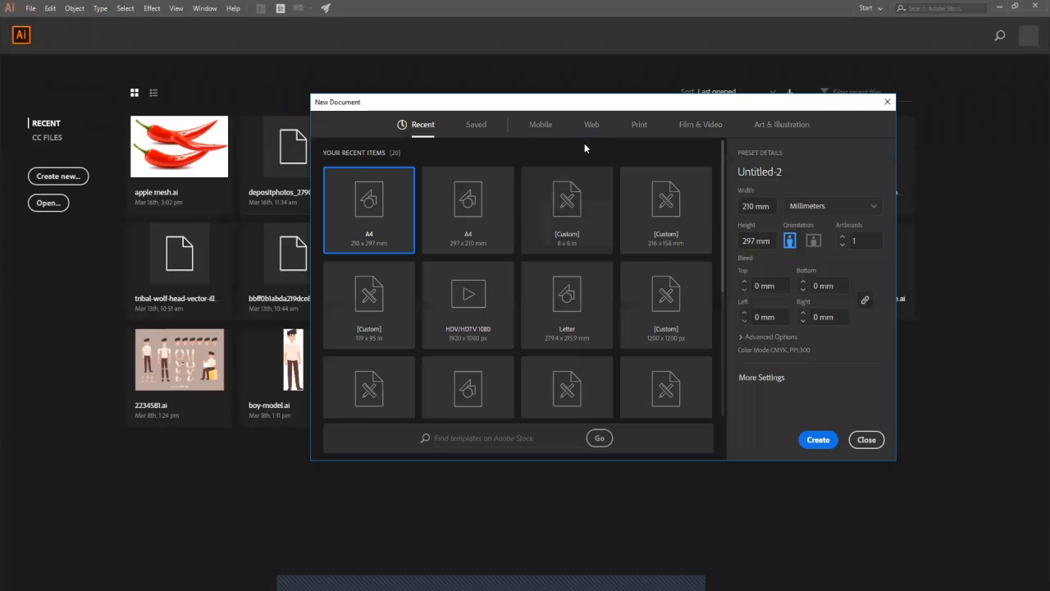
pyautogui.click(639, 127)
pyautogui.click(484, 211)
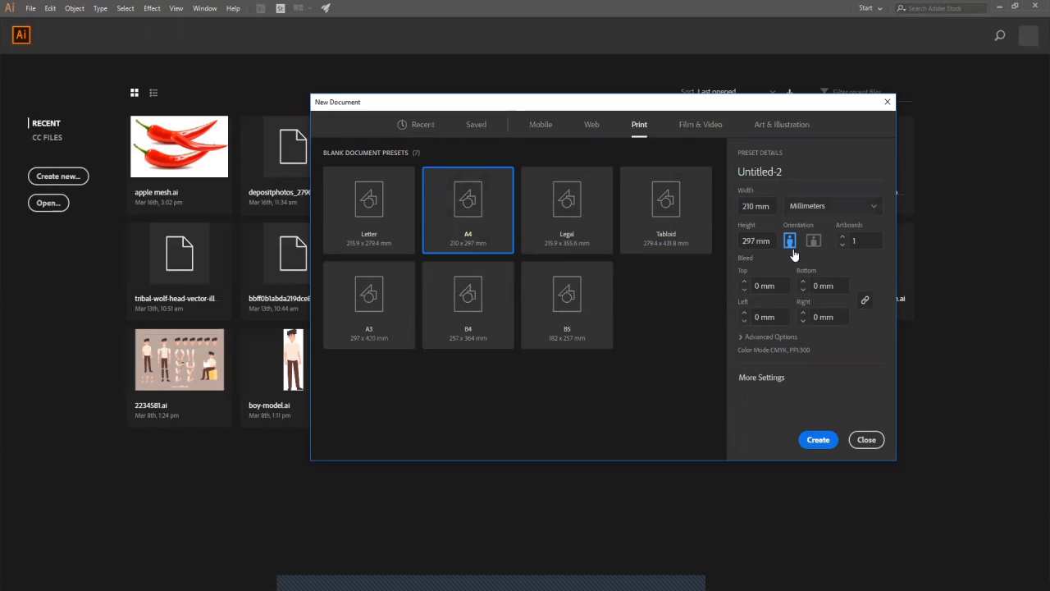
pyautogui.click(827, 443)
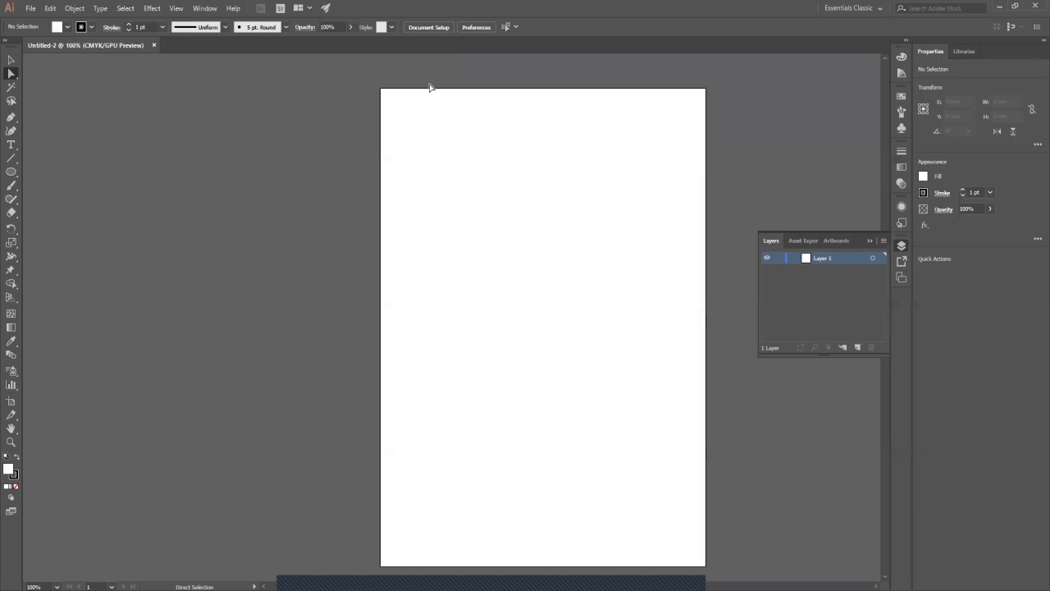
# Reset the Essentials Classic workspace to its default layout.
pyautogui.moveTo(509, 205); pyautogui.dragTo(372, 185)
pyautogui.click(206, 9)
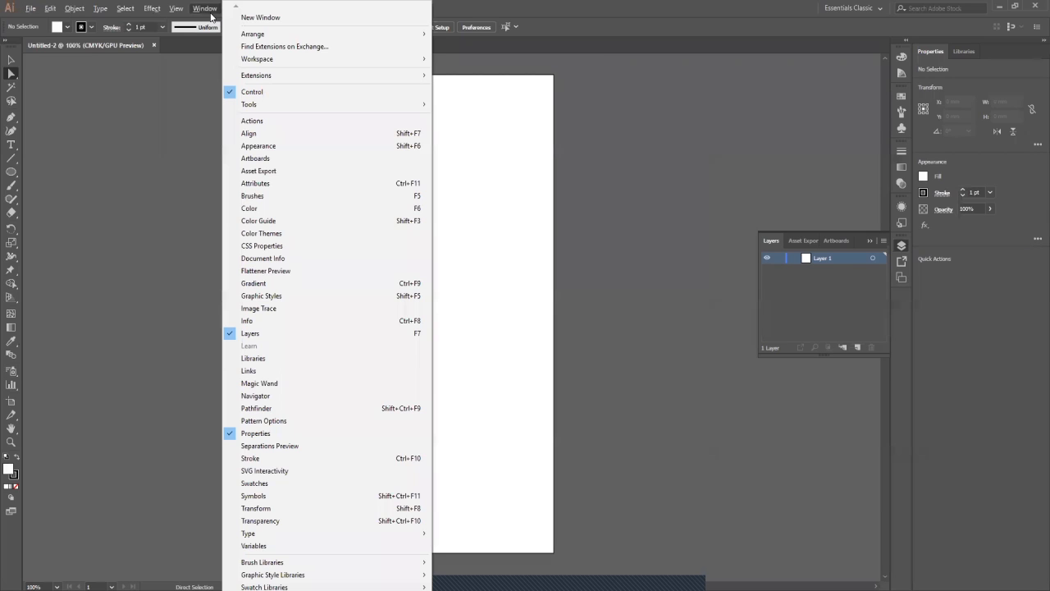
pyautogui.moveTo(265, 60)
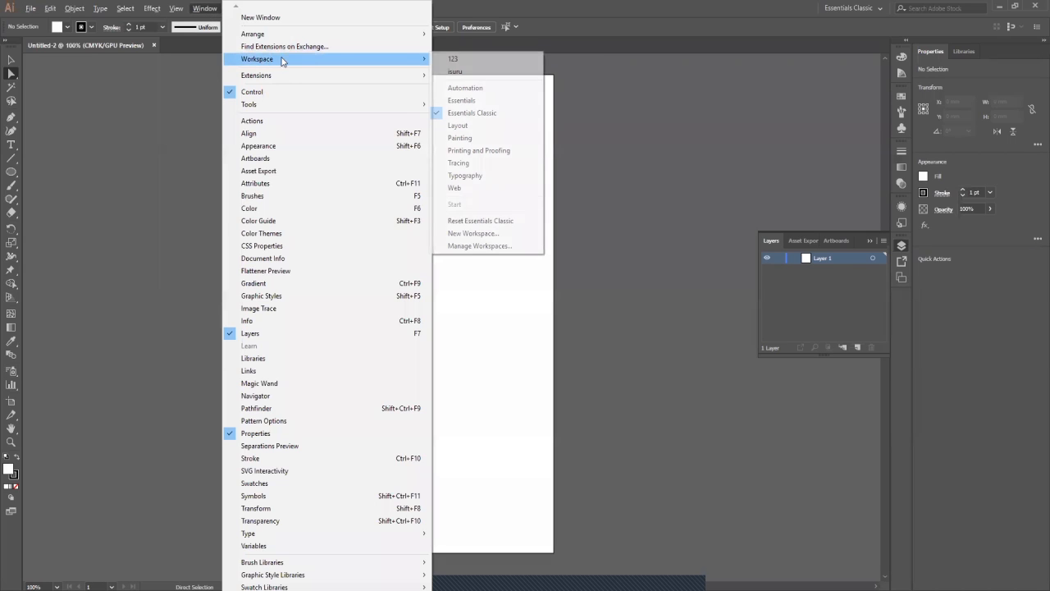
pyautogui.click(474, 222)
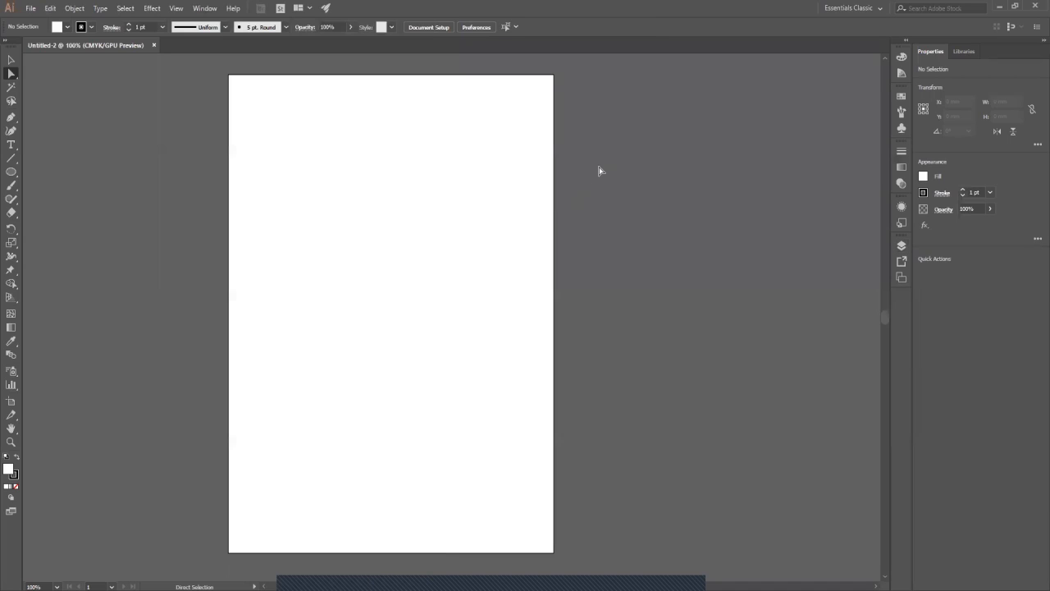
# Draw a circle about 94.5 mm in diameter with the Ellipse tool and move it to the upper half of the artboard.
pyautogui.moveTo(478, 188); pyautogui.dragTo(513, 188)
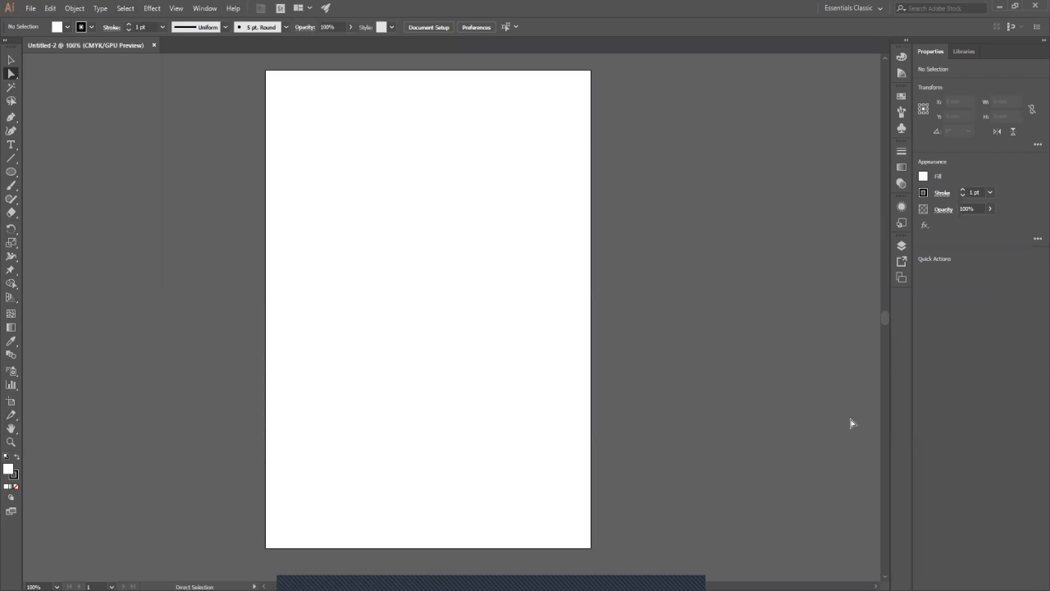
pyautogui.moveTo(492, 186); pyautogui.dragTo(504, 188)
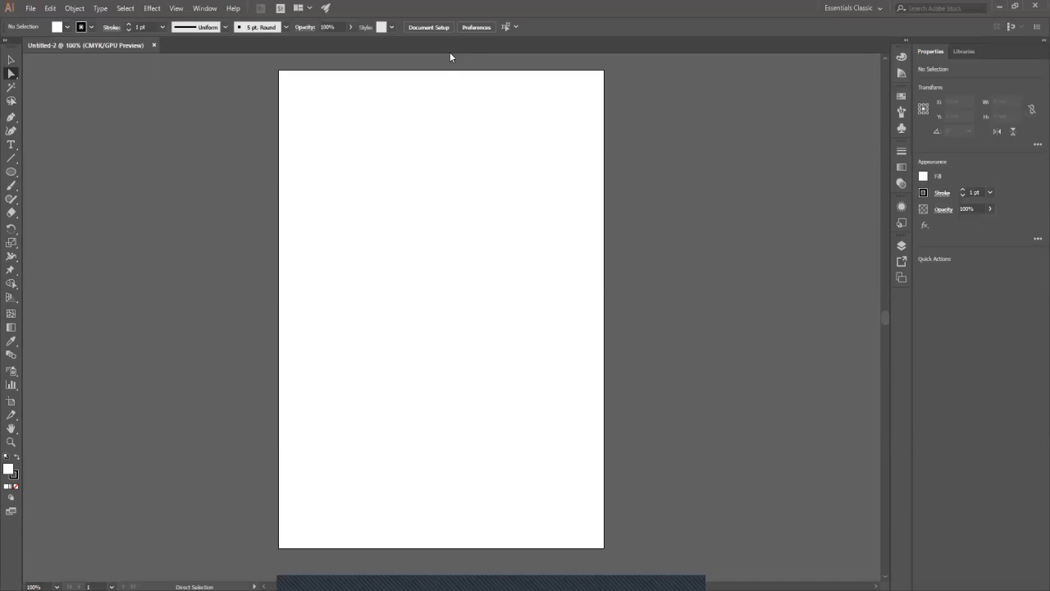
pyautogui.press('space')
pyautogui.moveTo(429, 199); pyautogui.dragTo(425, 203)
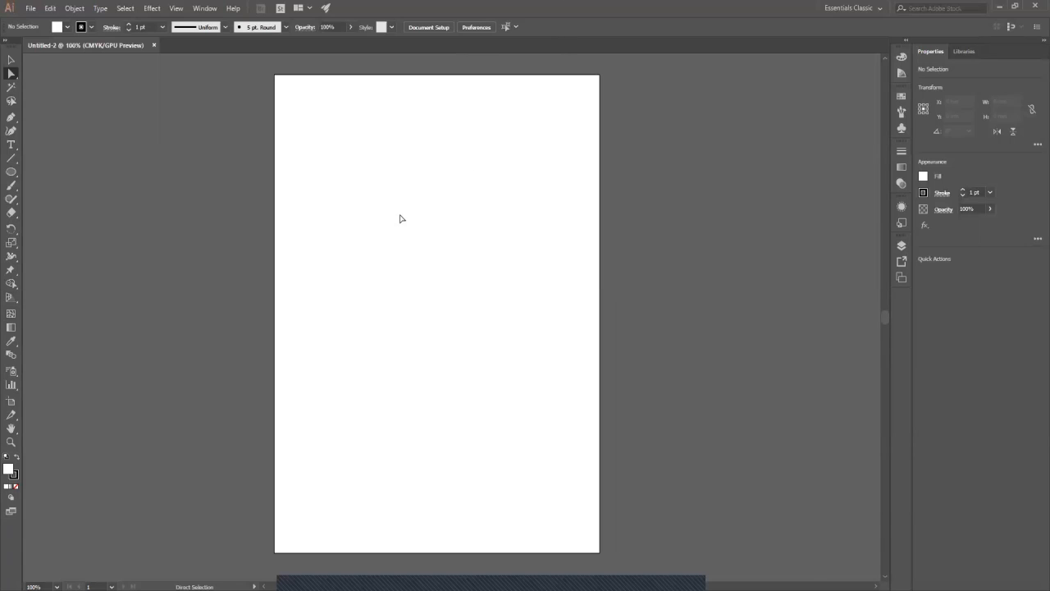
pyautogui.click(11, 173)
pyautogui.moveTo(11, 174); pyautogui.dragTo(63, 203)
pyautogui.moveTo(348, 200); pyautogui.dragTo(492, 319)
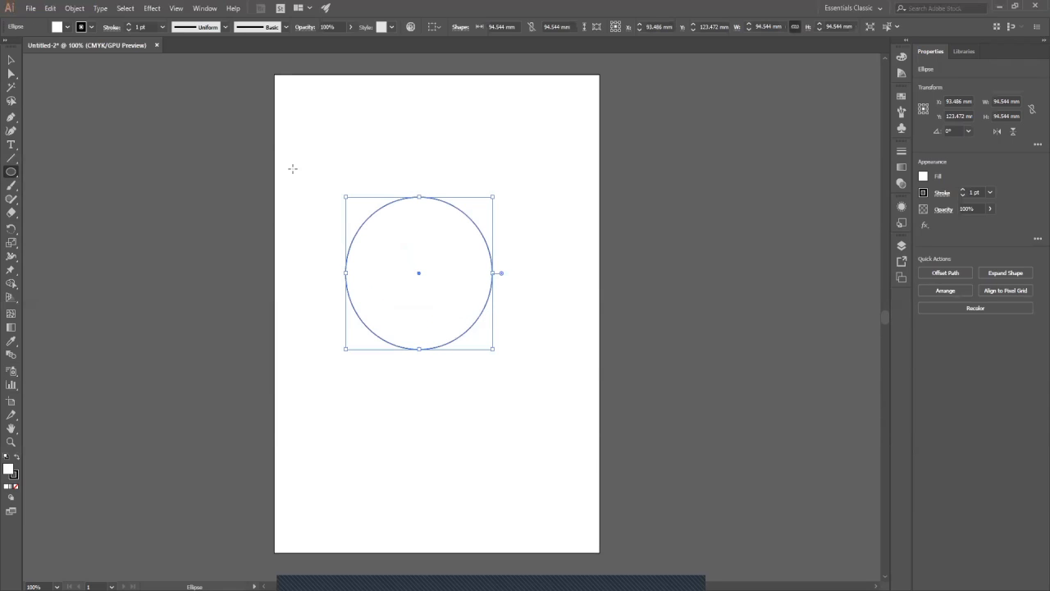
pyautogui.click(10, 59)
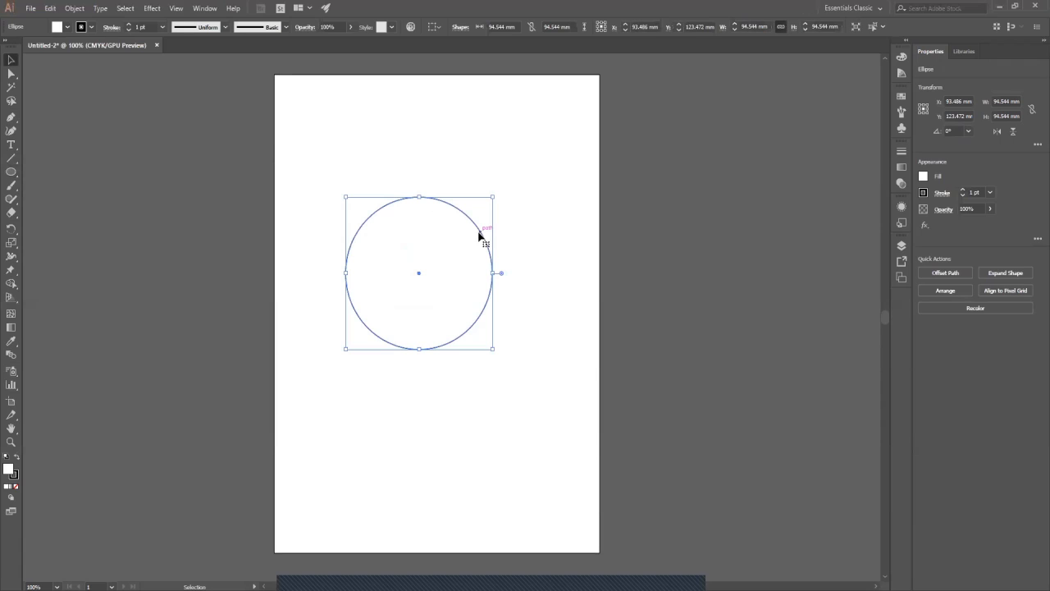
pyautogui.moveTo(482, 237); pyautogui.dragTo(489, 191)
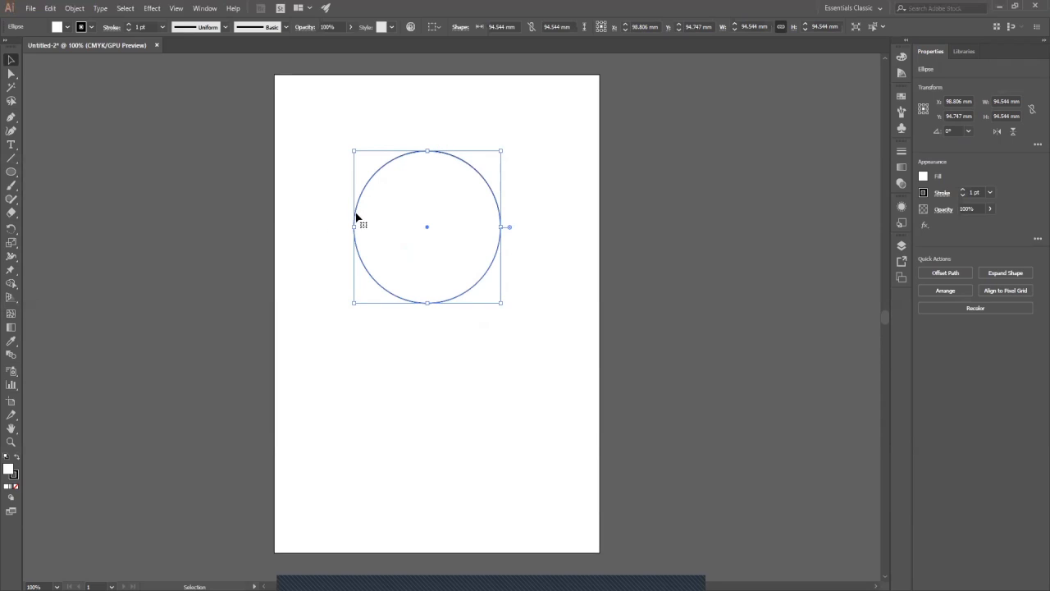
# Fill the circle with the pure yellow swatch.
pyautogui.scroll(2, 416, 179)
pyautogui.click(586, 218)
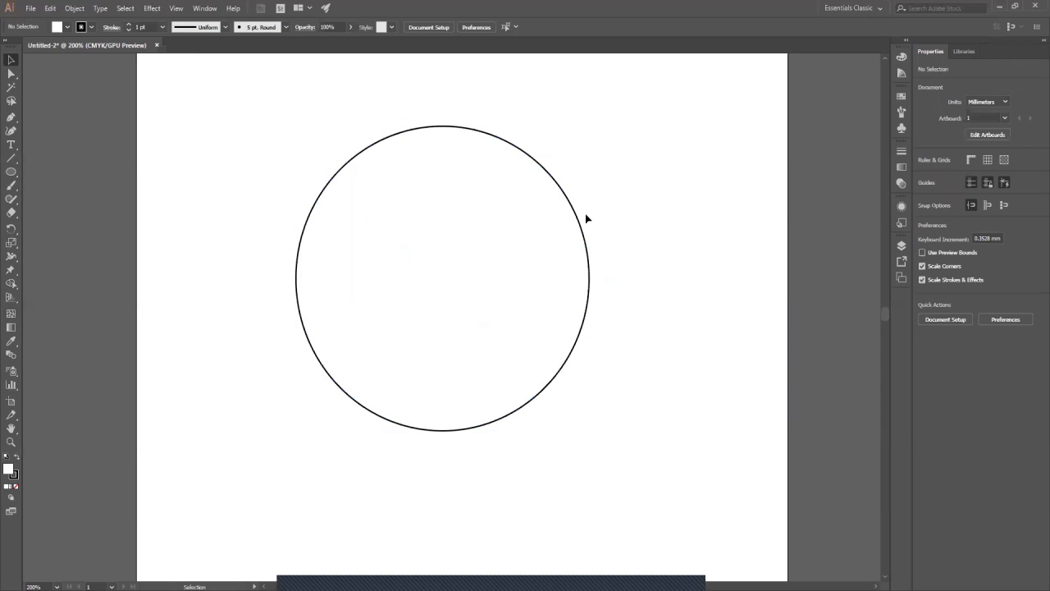
pyautogui.press('space')
pyautogui.moveTo(560, 208); pyautogui.dragTo(560, 232)
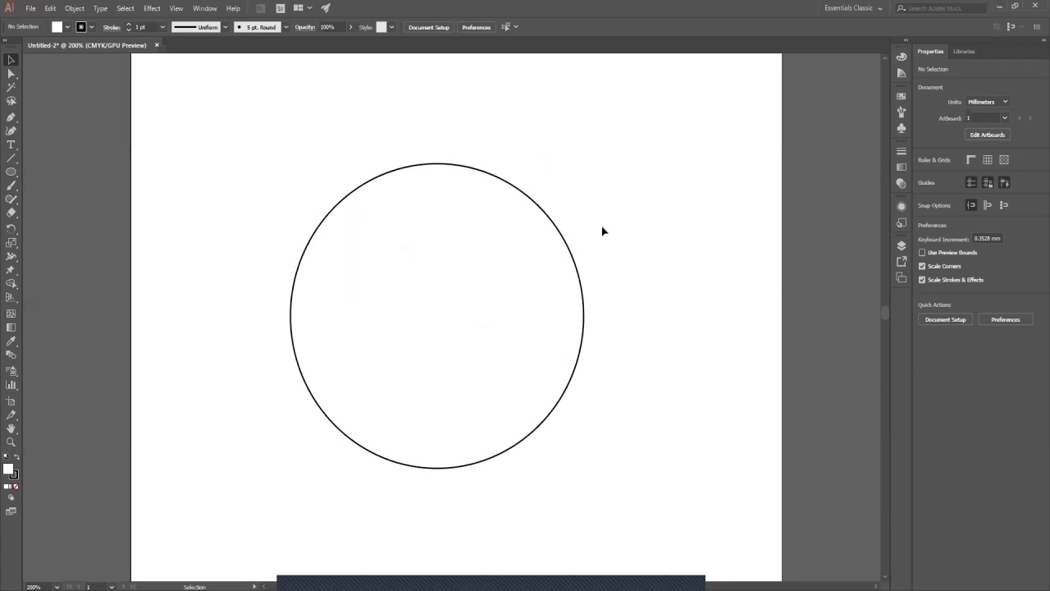
pyautogui.click(566, 253)
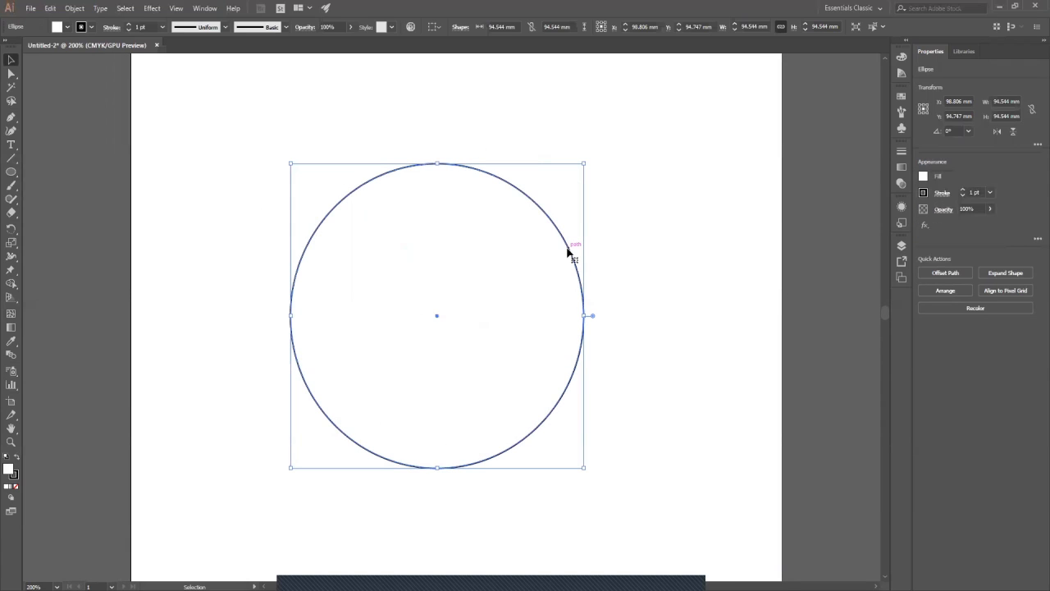
pyautogui.click(924, 179)
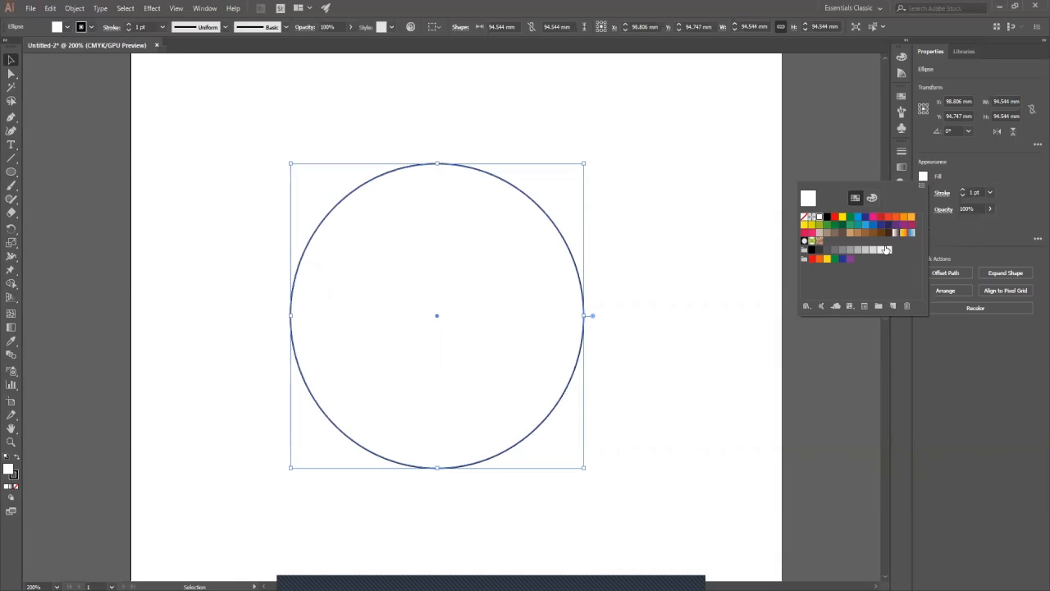
pyautogui.click(911, 219)
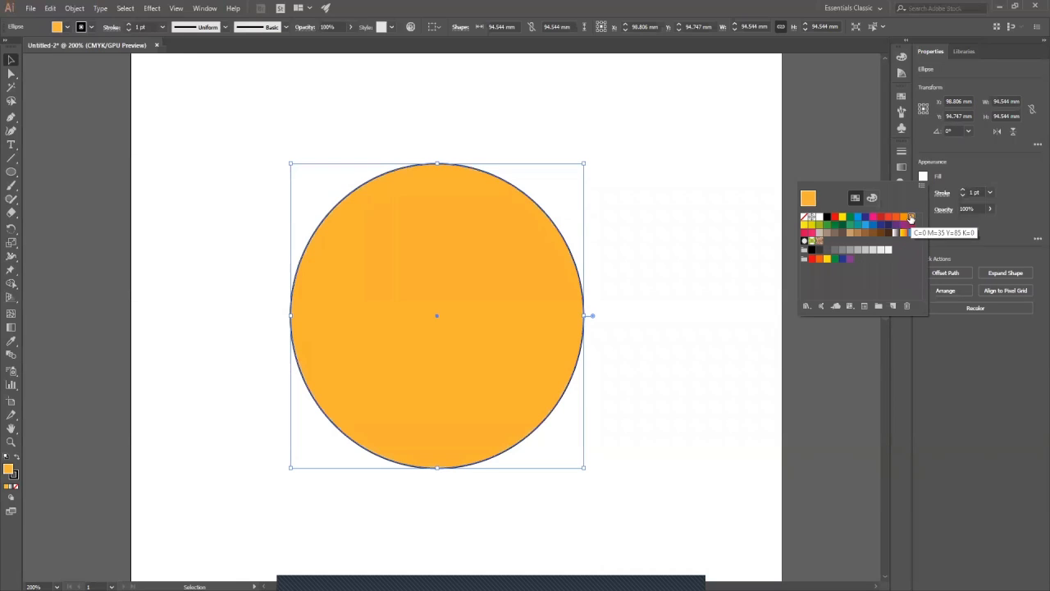
pyautogui.click(842, 219)
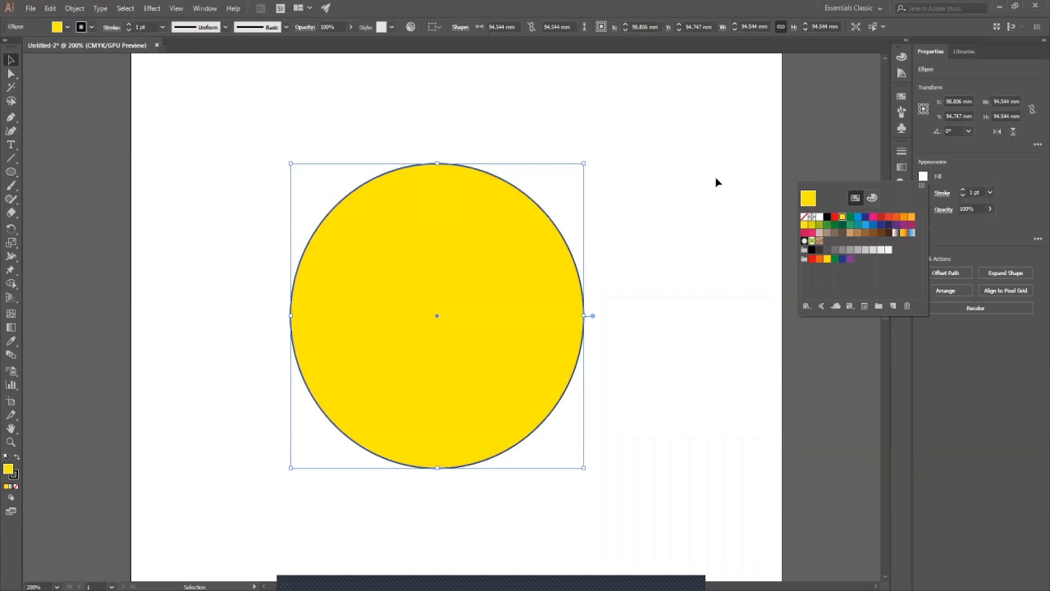
pyautogui.click(664, 169)
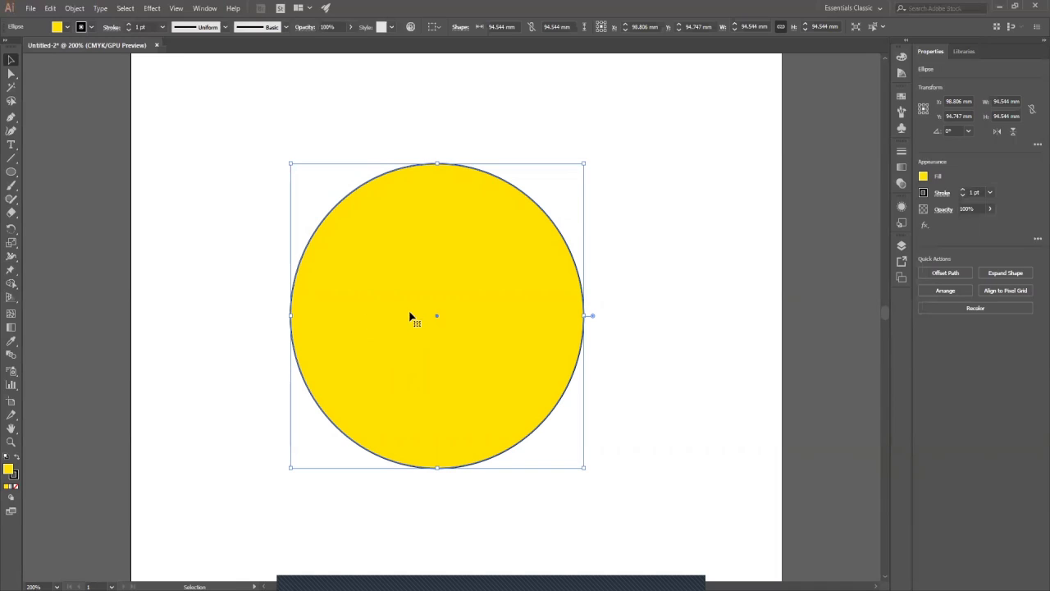
# Scale the yellow circle down to about 68 mm and duplicate it into a two-by-two grid on the artboard.
pyautogui.scroll(-1, 410, 321)
pyautogui.scroll(-3, 410, 321)
pyautogui.scroll(2, 418, 321)
pyautogui.moveTo(492, 242)
pyautogui.mouseDown()
pyautogui.moveTo(449, 284)
pyautogui.moveTo(398, 270)
pyautogui.moveTo(369, 219)
pyautogui.moveTo(422, 286)
pyautogui.moveTo(498, 305)
pyautogui.moveTo(501, 242)
pyautogui.mouseUp()
pyautogui.keyDown('shift'); pyautogui.click(336, 237); pyautogui.keyUp('shift')
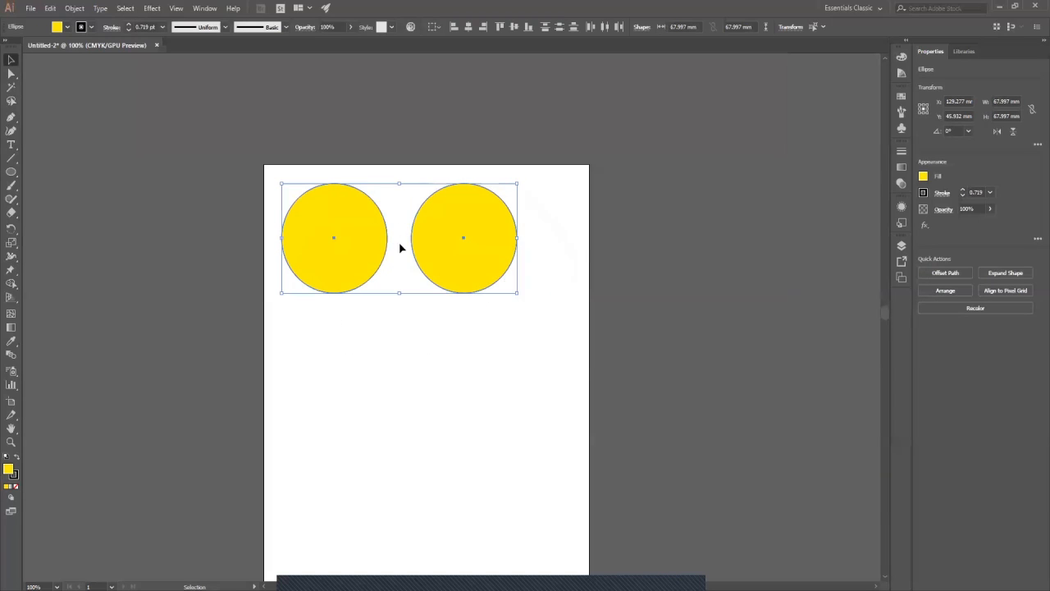
pyautogui.moveTo(431, 258); pyautogui.dragTo(433, 389)
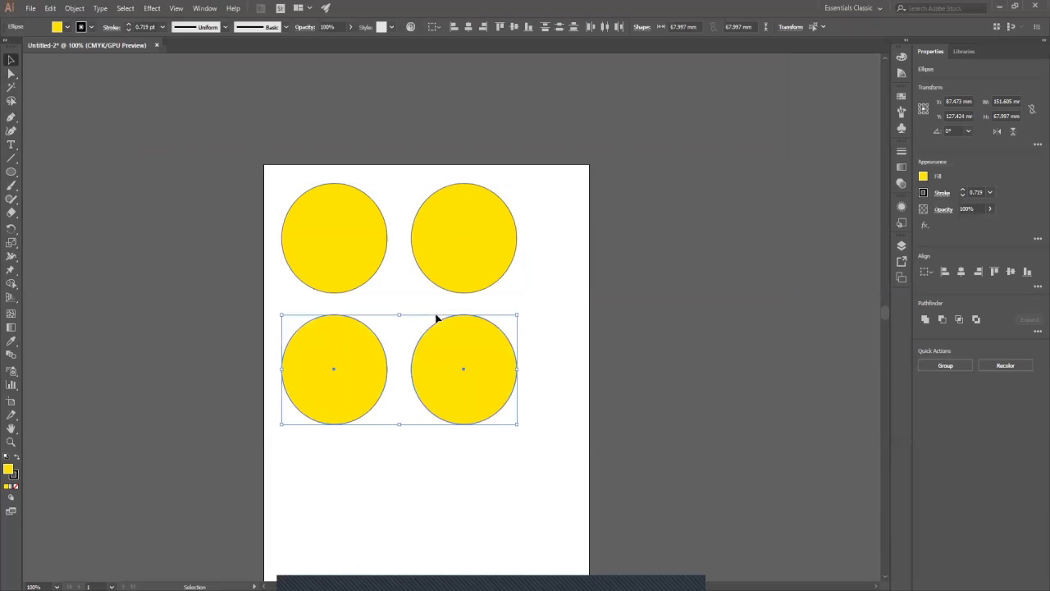
pyautogui.moveTo(542, 401); pyautogui.dragTo(389, 261)
pyautogui.hotkey('ctrl', 'shift', 'a')
# Add a gradient mesh point at the centre of the upper-left circle with the Mesh tool.
pyautogui.scroll(3, 413, 206)
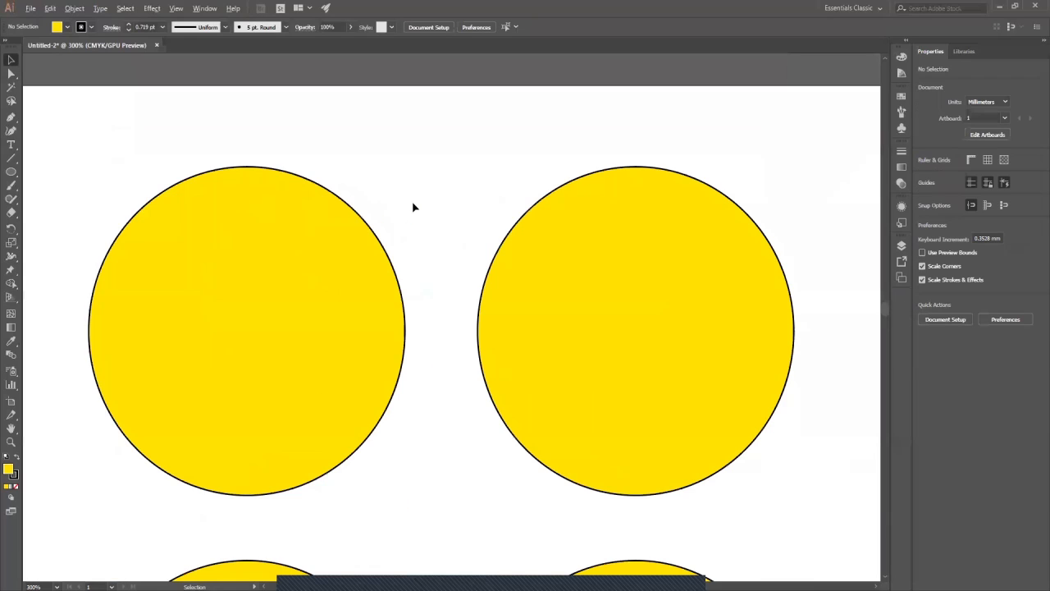
pyautogui.moveTo(352, 232); pyautogui.dragTo(488, 164)
pyautogui.scroll(1, 412, 210)
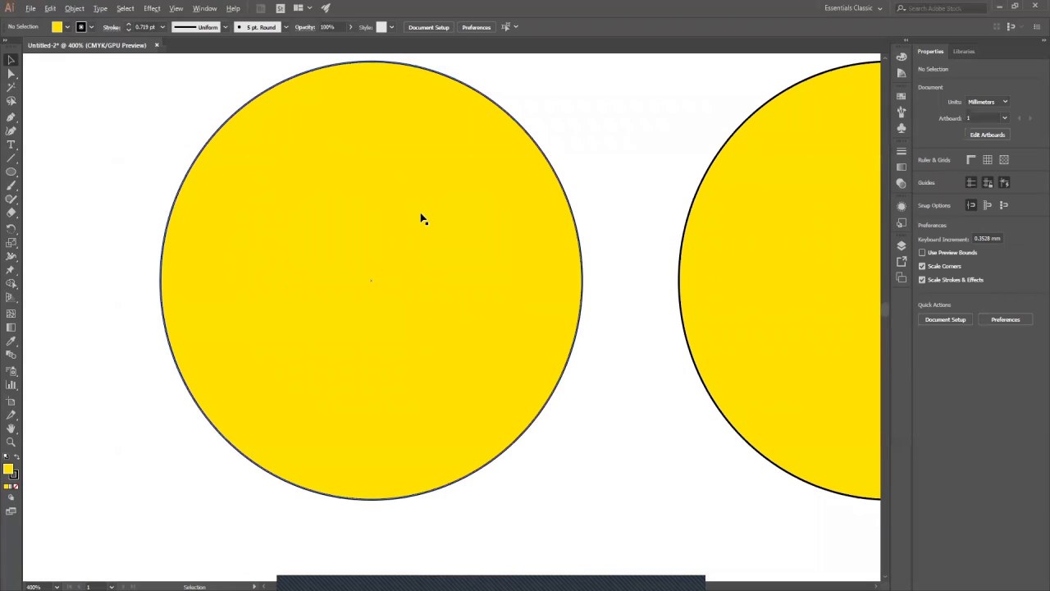
pyautogui.scroll(-1, 359, 270)
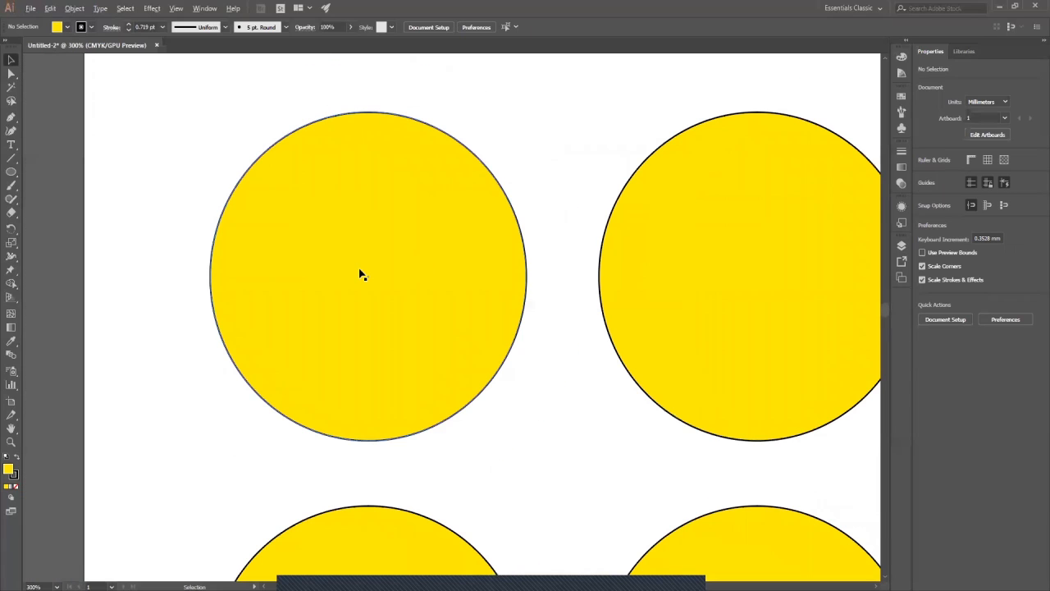
pyautogui.click(419, 277)
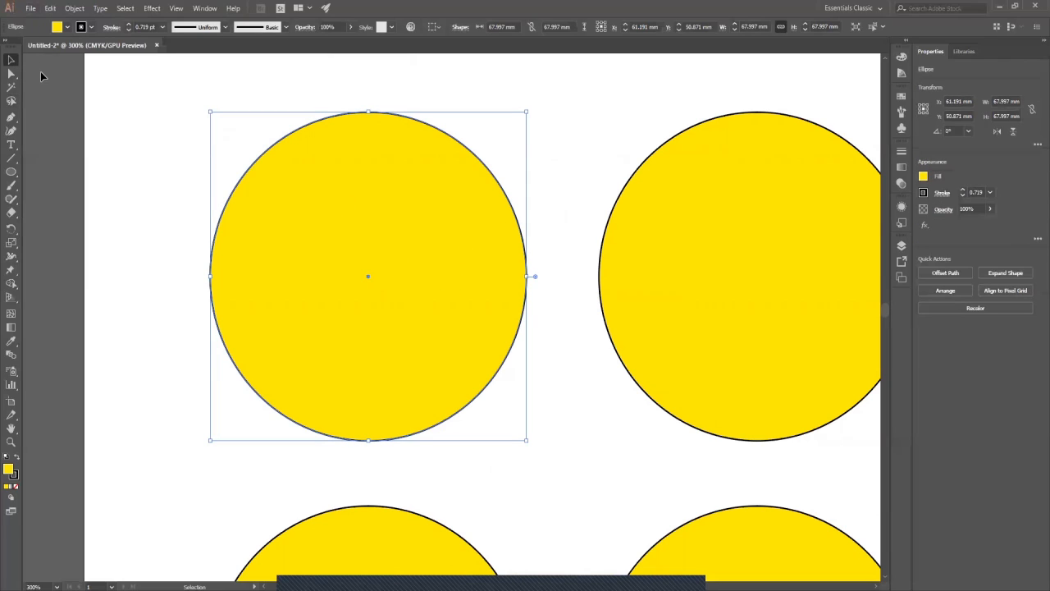
pyautogui.click(11, 314)
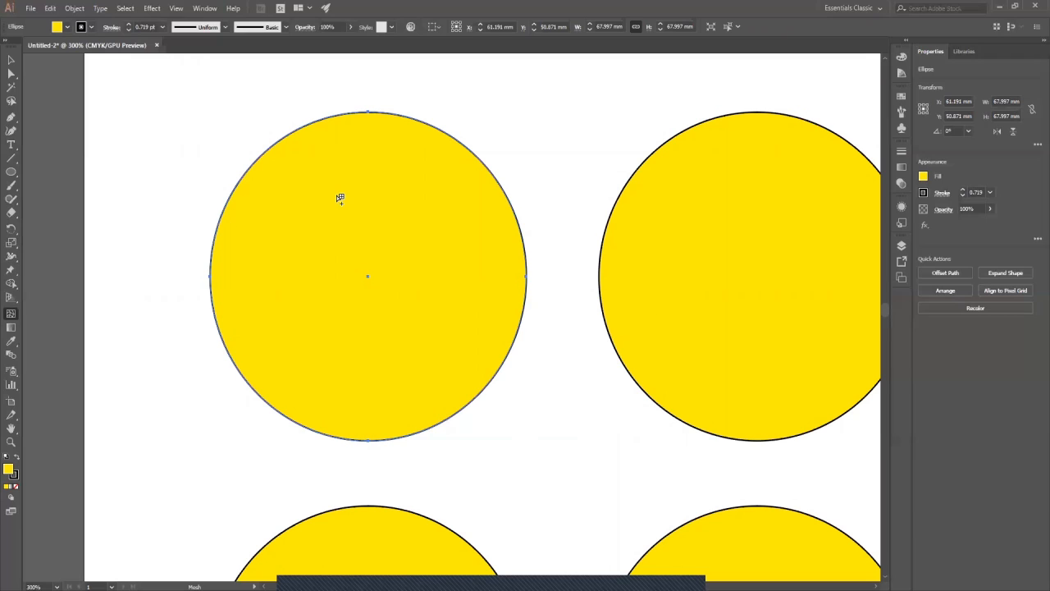
pyautogui.hscroll(2, 361, 220)
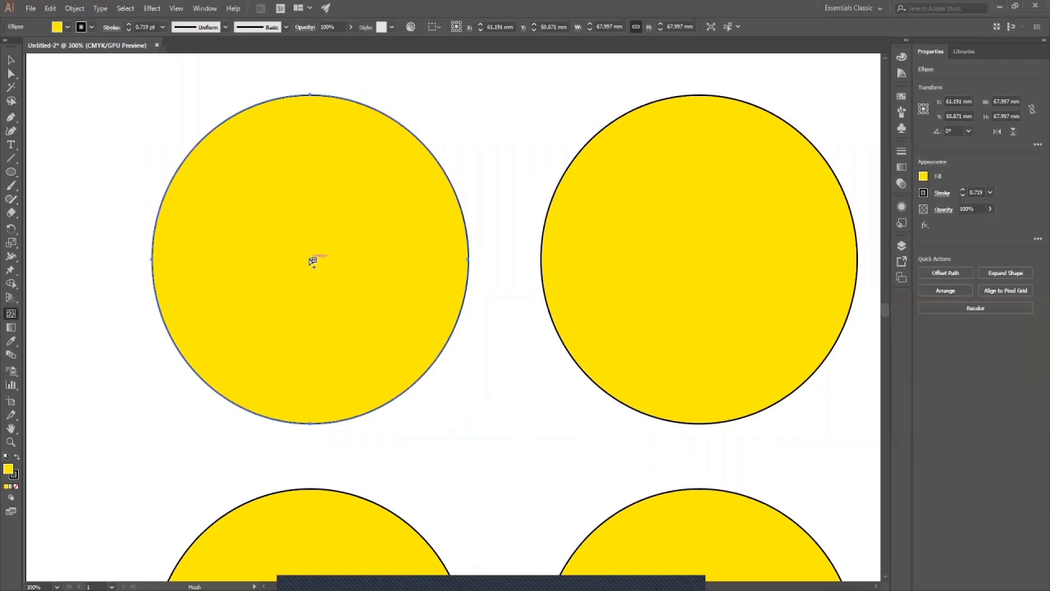
pyautogui.click(313, 261)
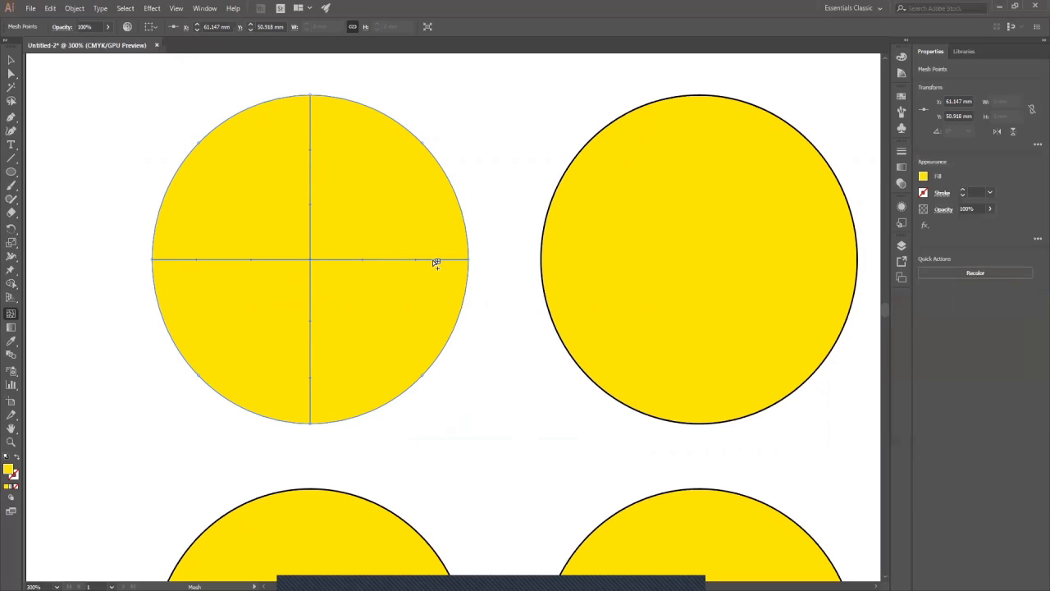
# Colour the centre mesh point of the upper-left circle black using the Direct Selection tool.
pyautogui.click(313, 260)
pyautogui.click(11, 315)
pyautogui.click(11, 75)
pyautogui.moveTo(10, 74); pyautogui.dragTo(45, 73)
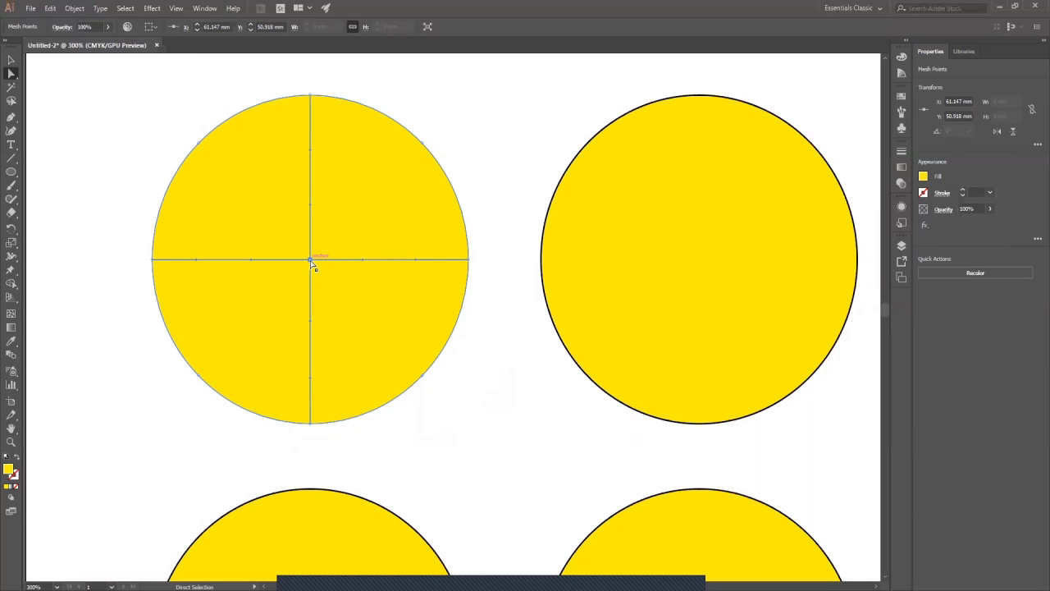
pyautogui.click(924, 177)
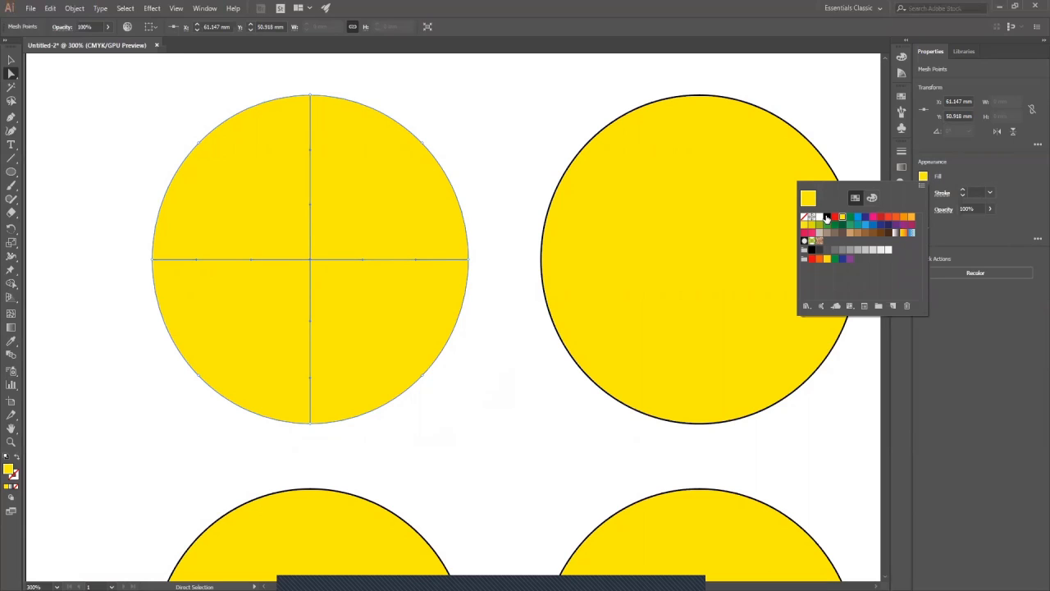
pyautogui.click(827, 217)
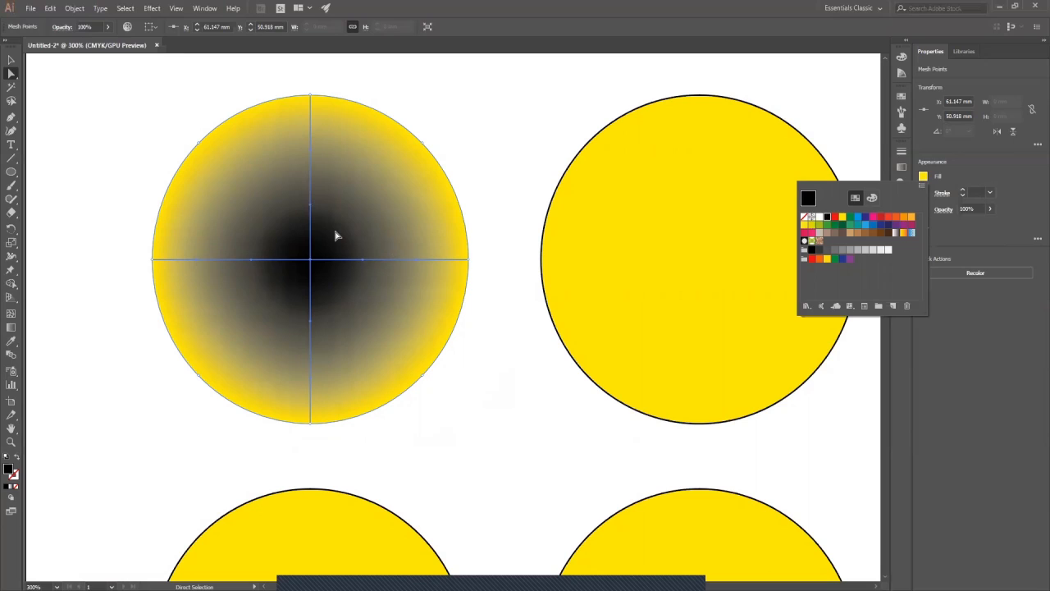
# Colour the mesh point on the upper-left edge of the meshed circle red.
pyautogui.click(153, 263)
pyautogui.click(154, 262)
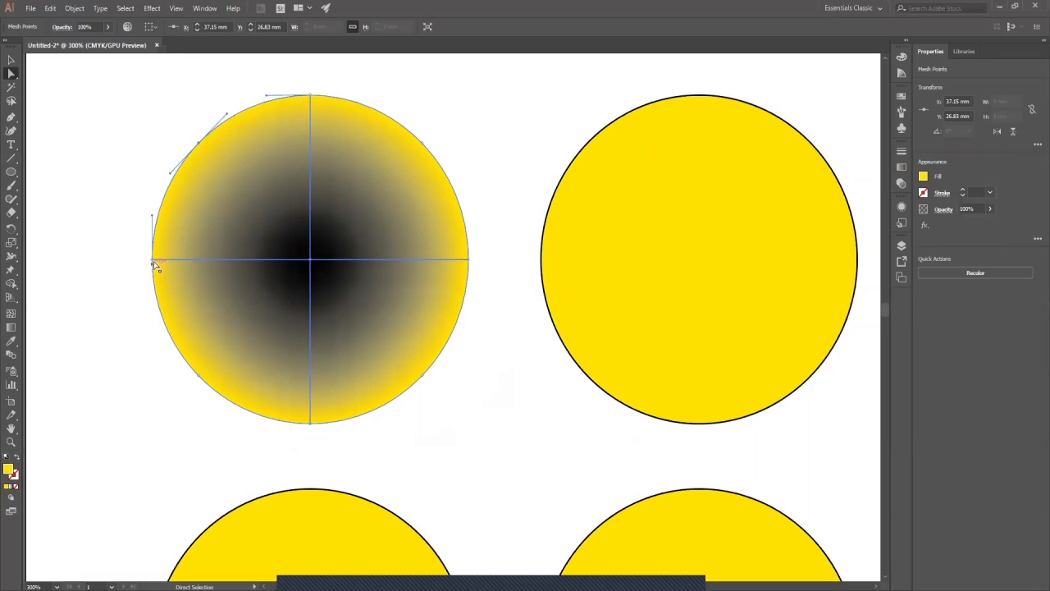
pyautogui.click(924, 178)
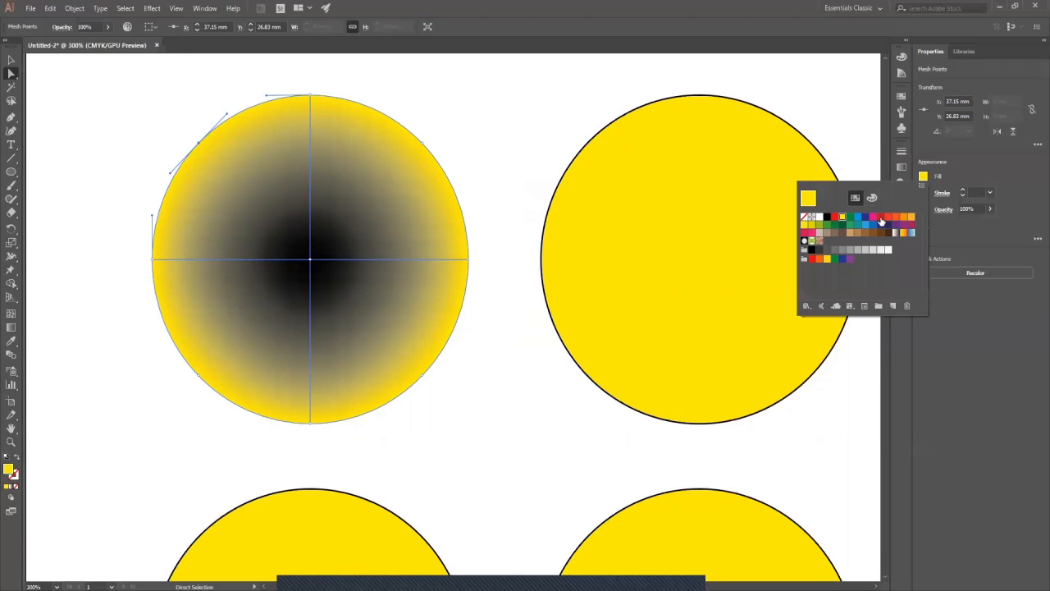
pyautogui.click(881, 218)
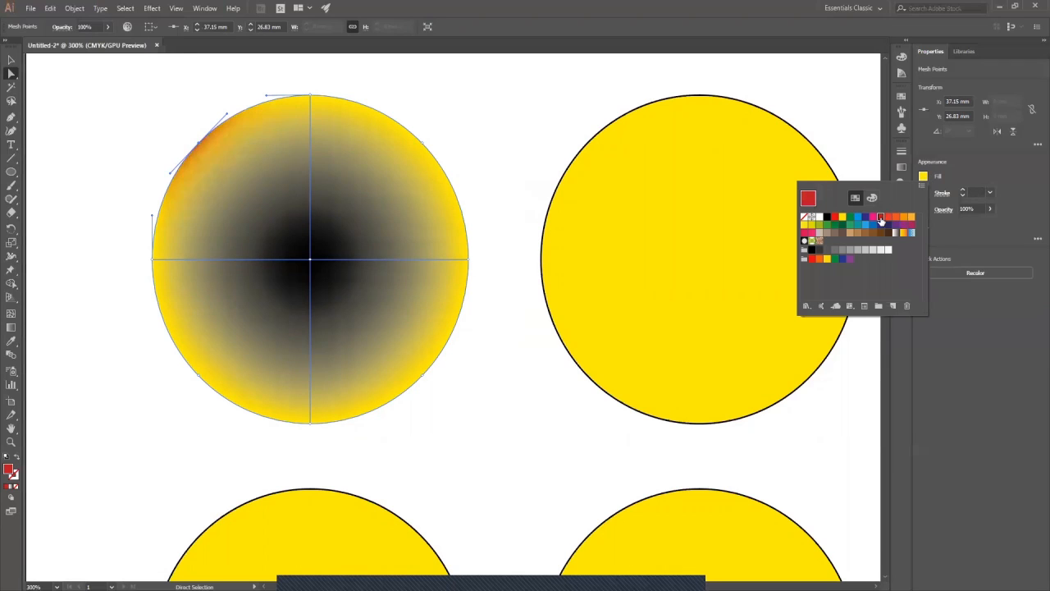
pyautogui.click(152, 262)
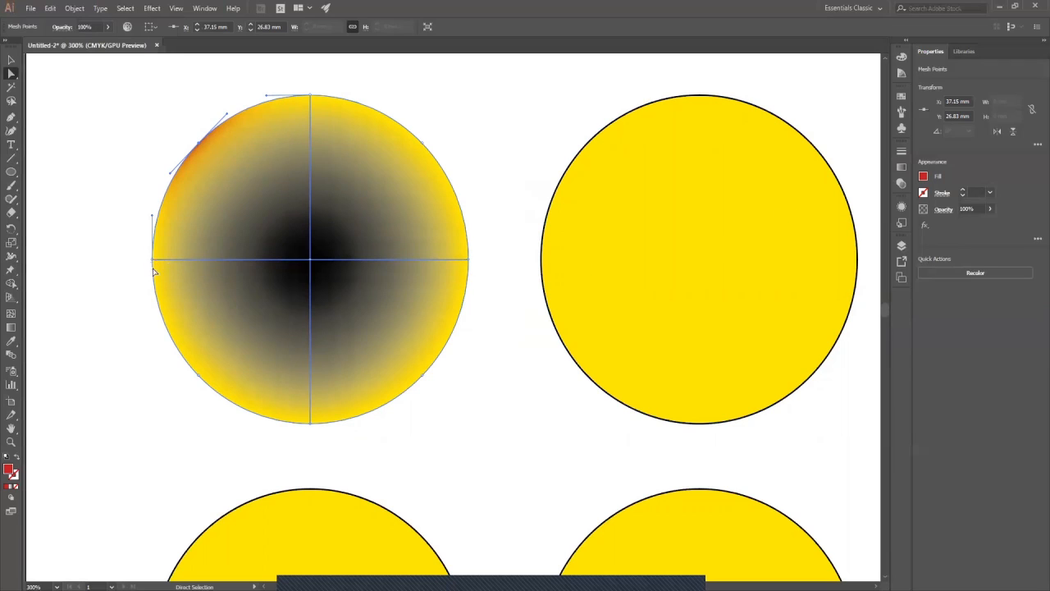
# Try CMYK Yellow on the upper-left edge mesh point of the meshed circle and set its fill back to red.
pyautogui.click(924, 179)
pyautogui.click(842, 217)
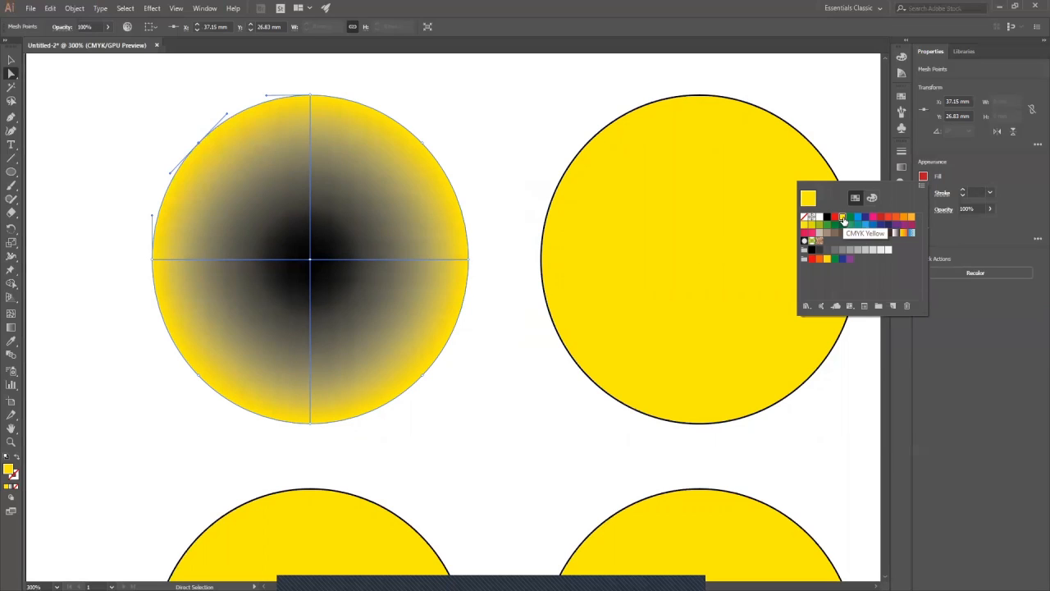
pyautogui.click(834, 217)
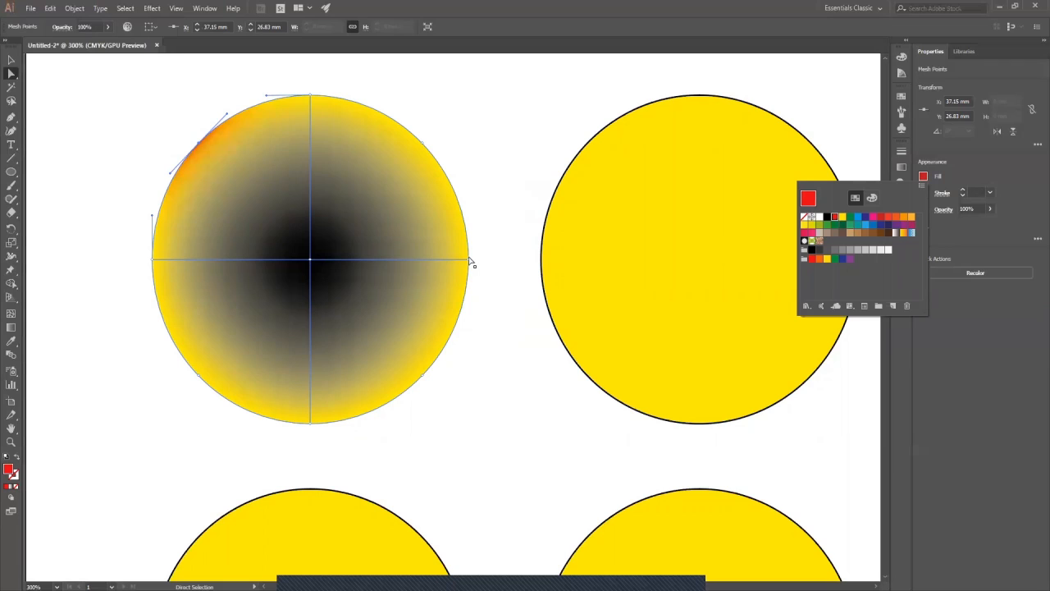
# Colour the mesh point on the upper-right edge of the meshed circle red.
pyautogui.click(423, 144)
pyautogui.click(423, 146)
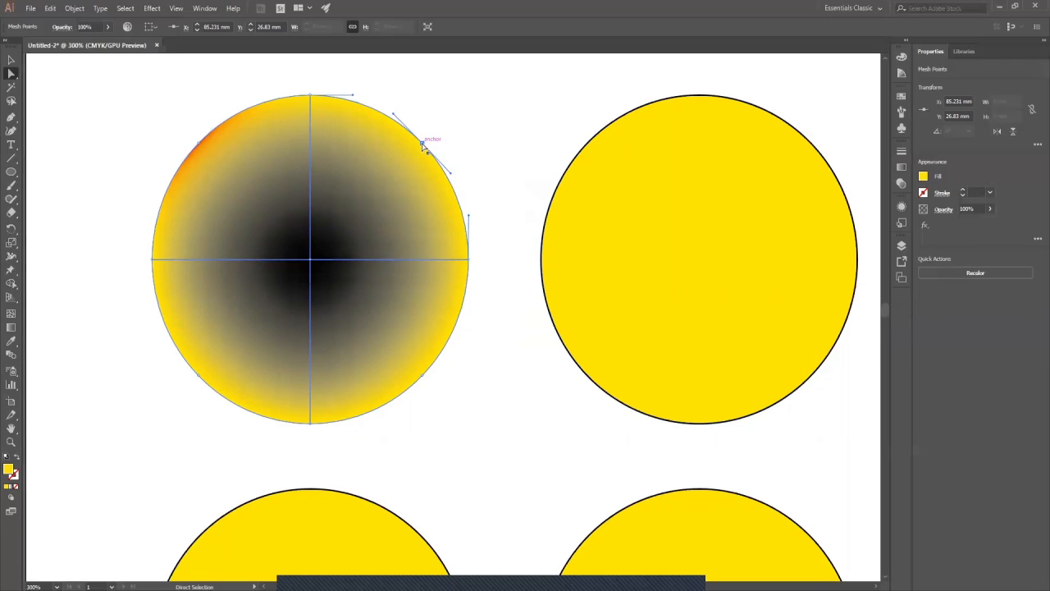
pyautogui.click(924, 180)
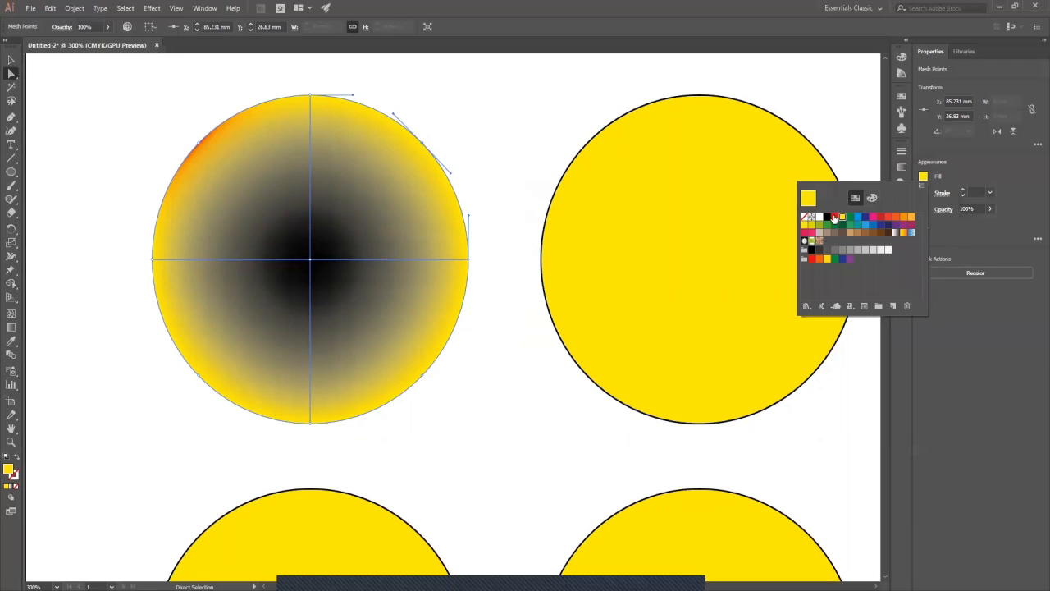
pyautogui.click(835, 216)
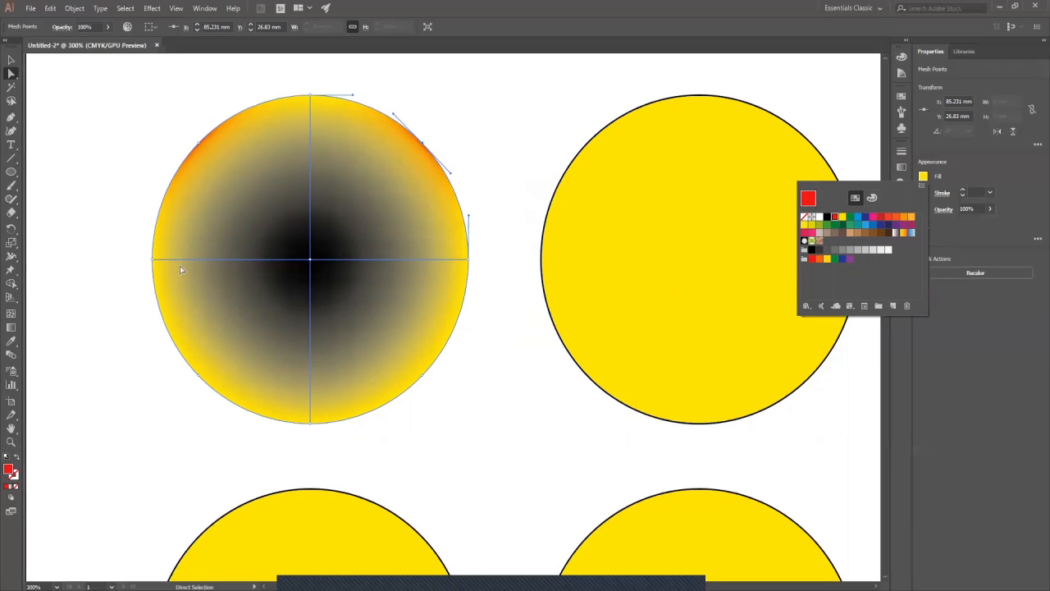
# Colour the lower-left and lower-right edge mesh points of the meshed circle red.
pyautogui.click(199, 377)
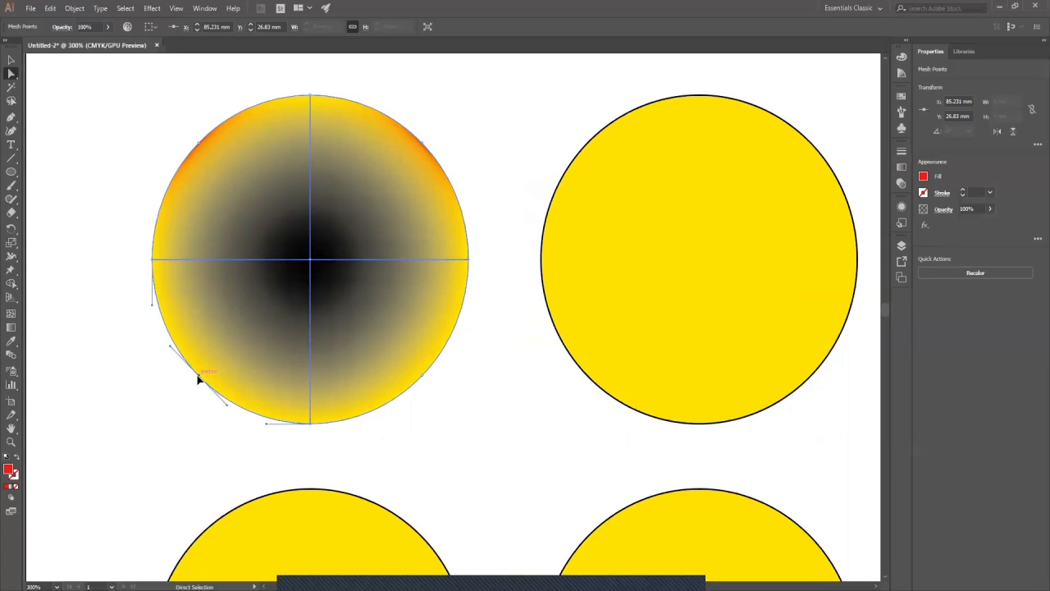
pyautogui.click(924, 180)
pyautogui.click(835, 219)
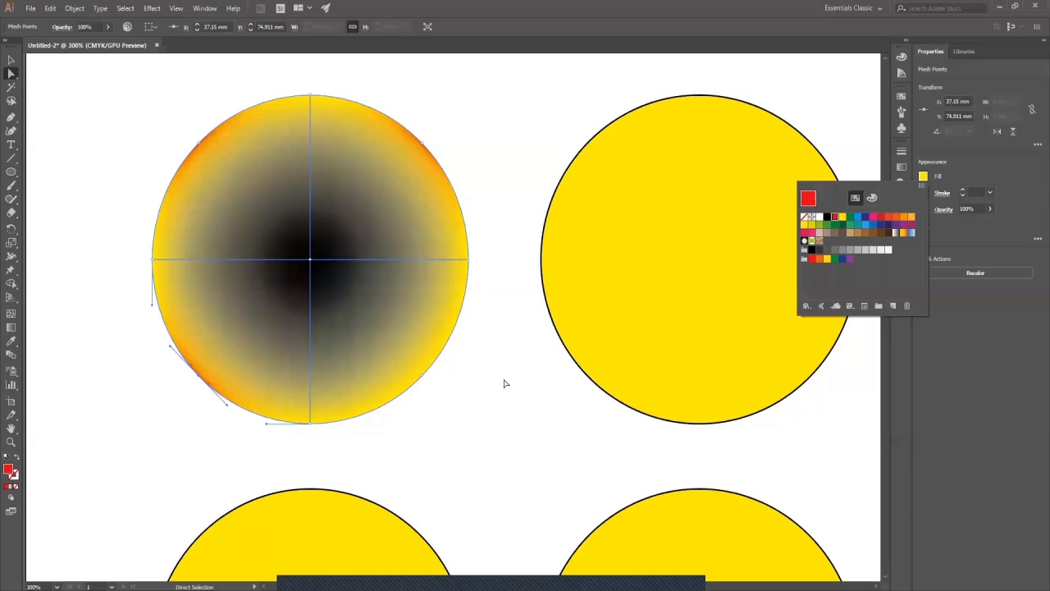
pyautogui.click(422, 380)
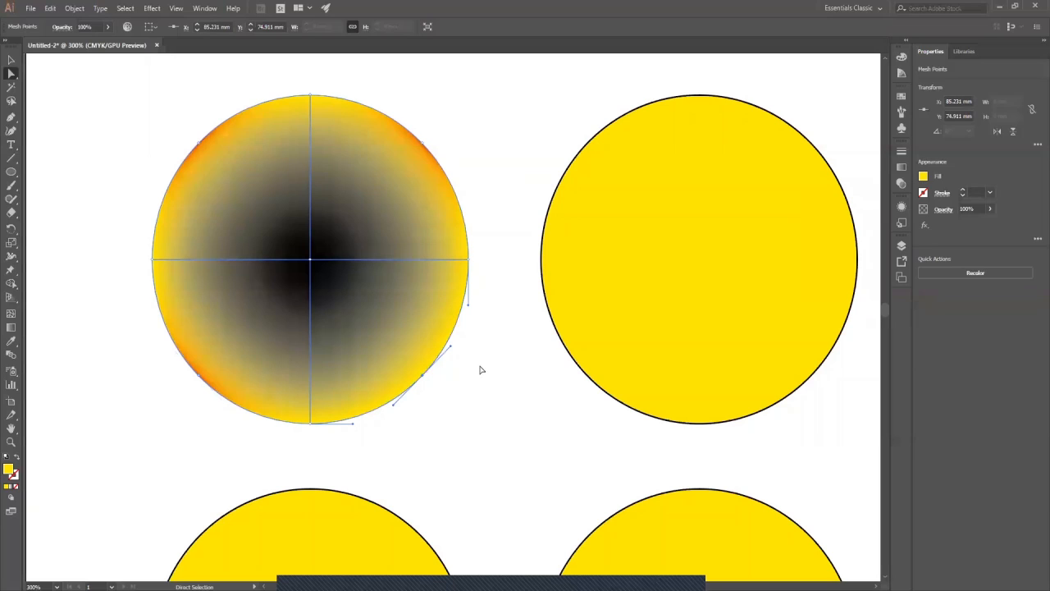
pyautogui.click(925, 180)
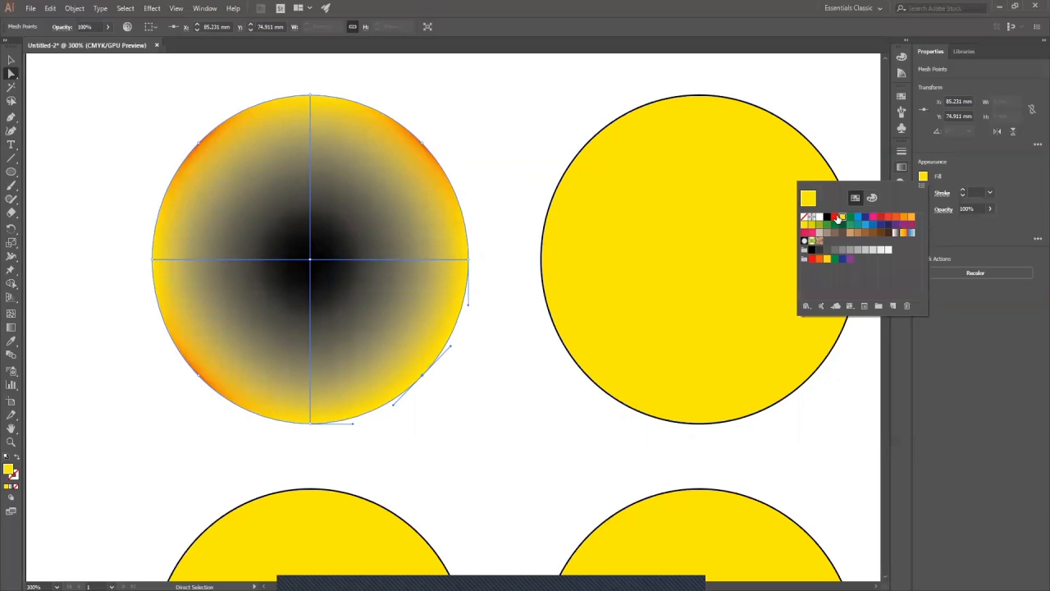
pyautogui.click(835, 217)
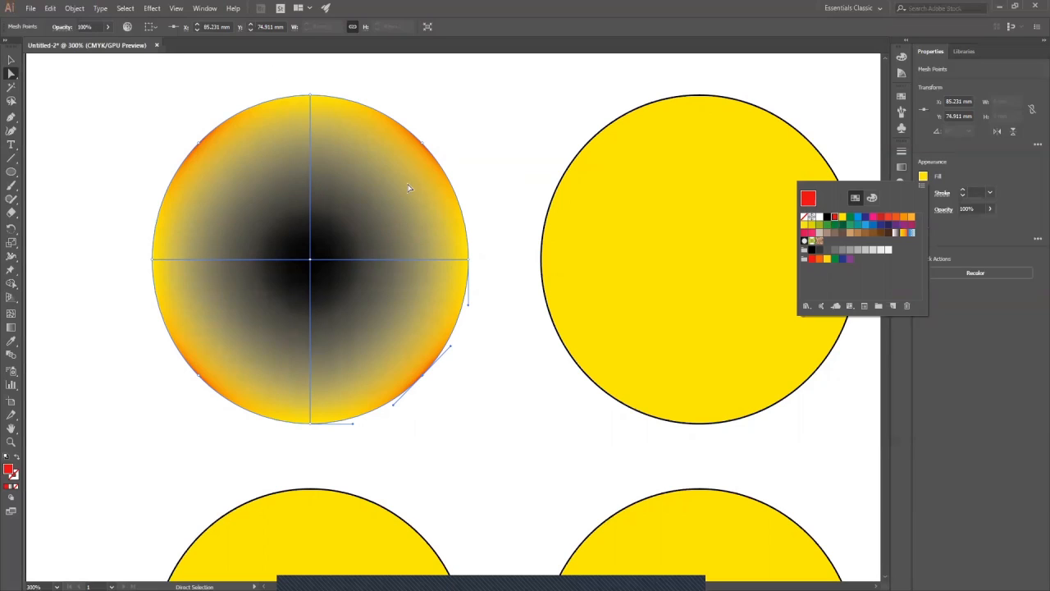
# Add a mesh point inside the upper-left quarter of the meshed circle and colour it white.
pyautogui.click(8, 317)
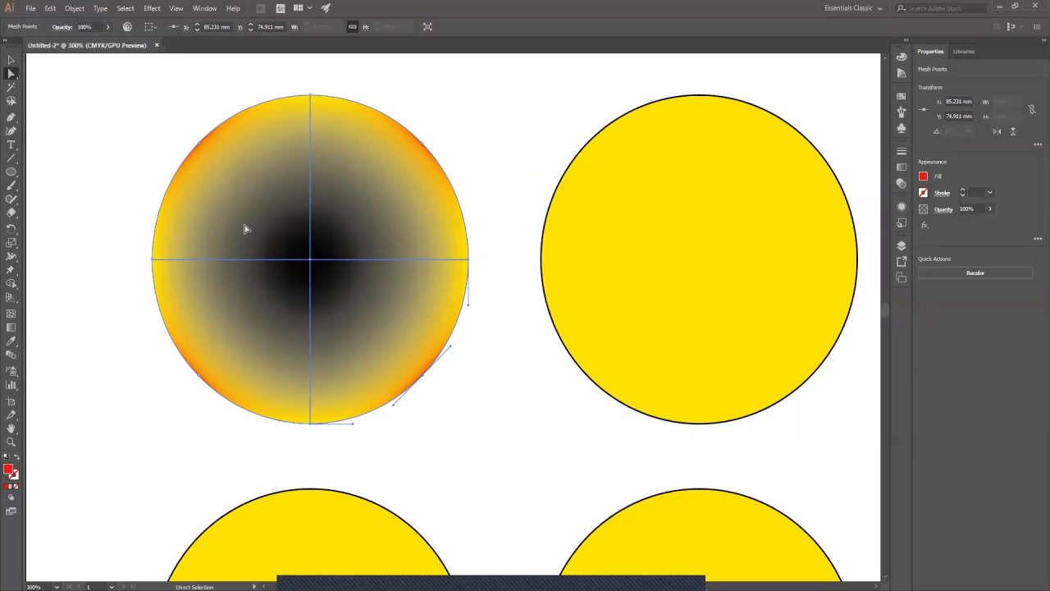
pyautogui.click(11, 317)
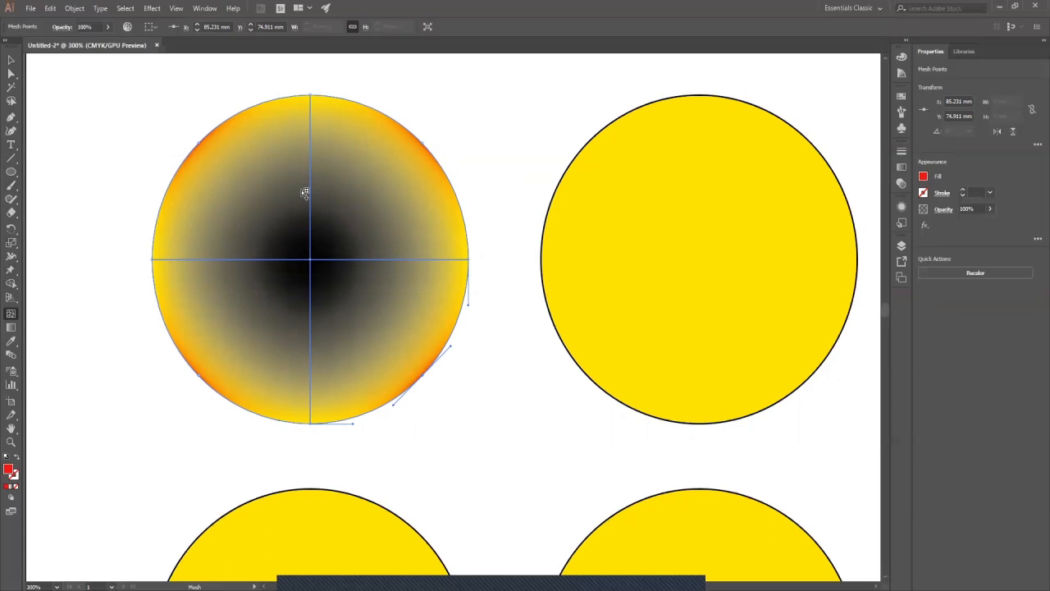
pyautogui.click(240, 182)
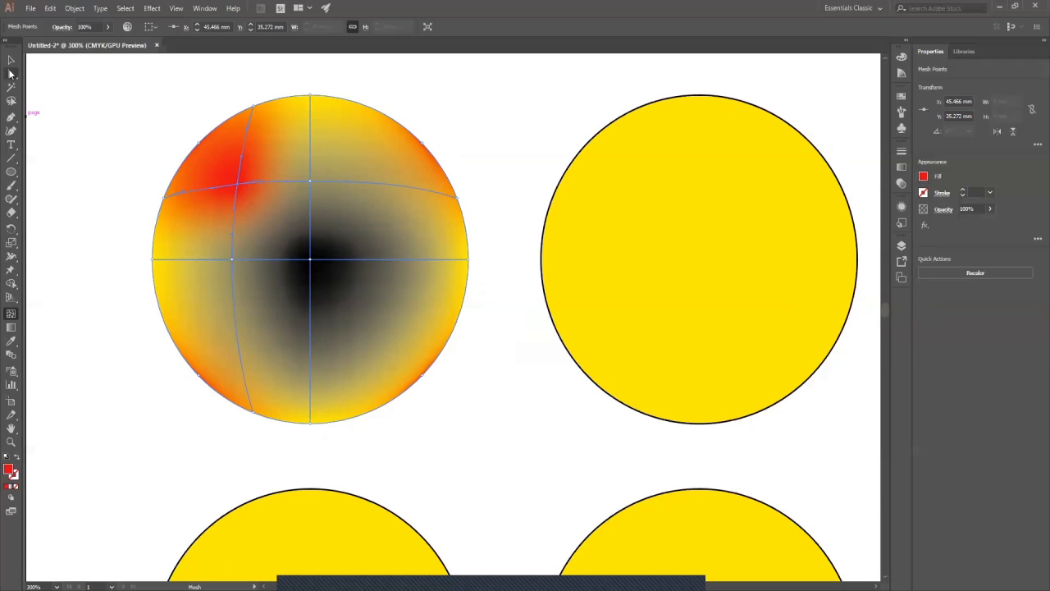
pyautogui.click(11, 75)
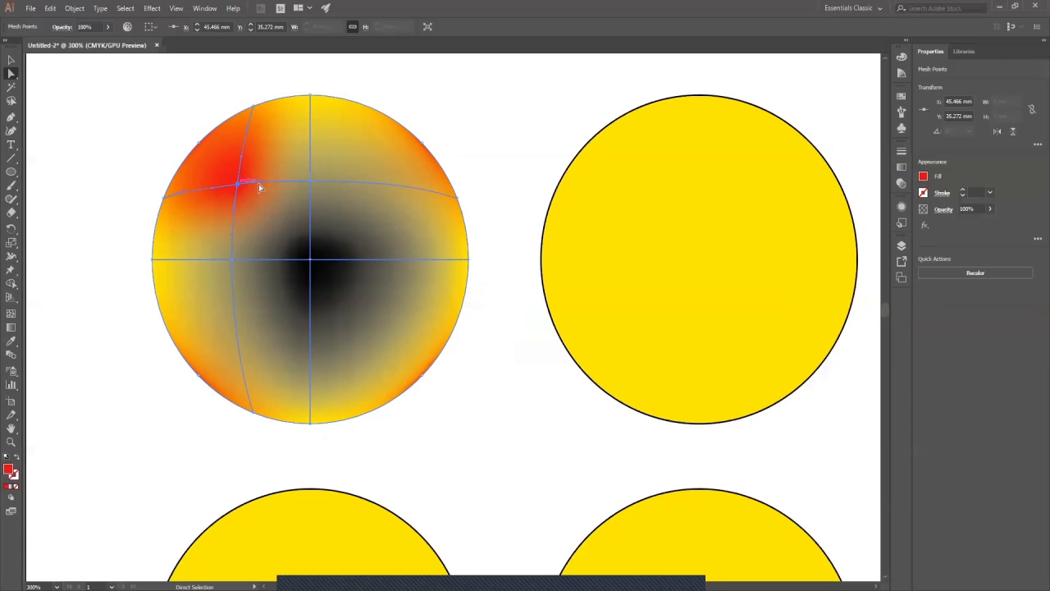
pyautogui.click(924, 178)
pyautogui.click(820, 217)
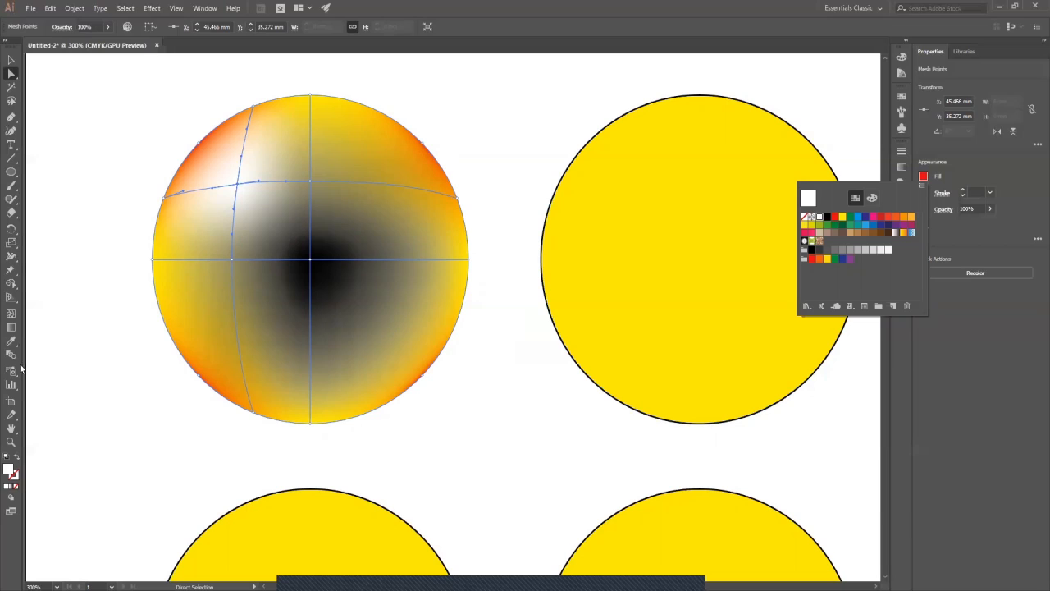
# Add a white mesh point inside the lower-right quarter of the meshed circle with the Mesh tool.
pyautogui.click(10, 317)
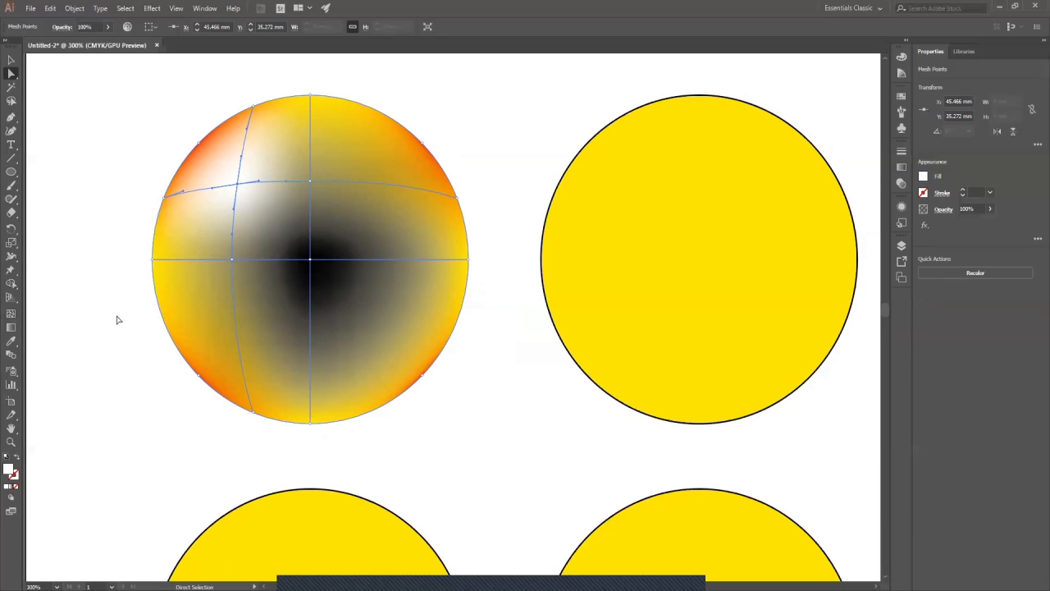
pyautogui.click(11, 315)
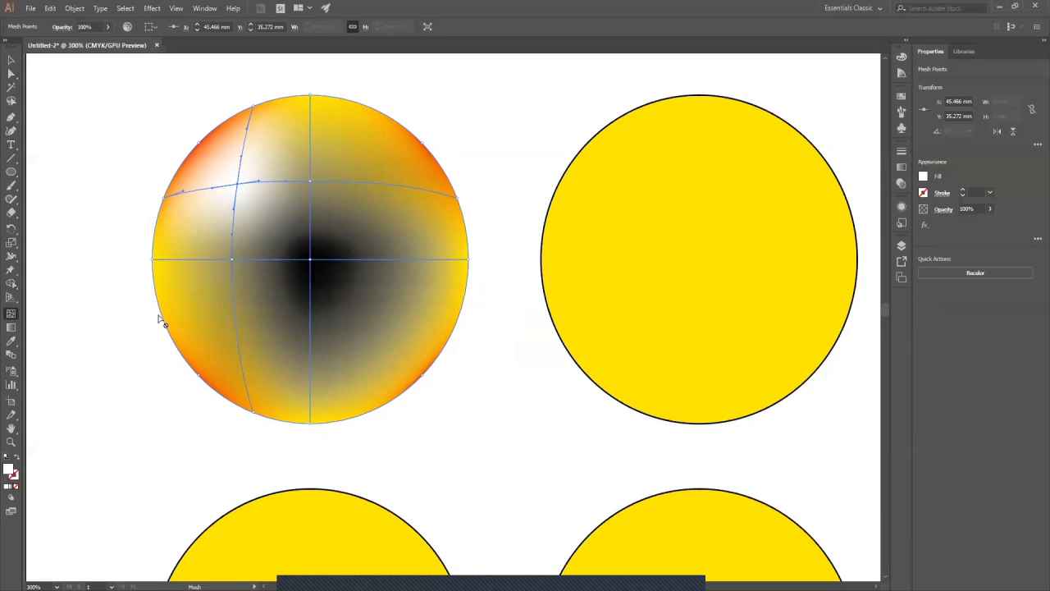
pyautogui.click(388, 327)
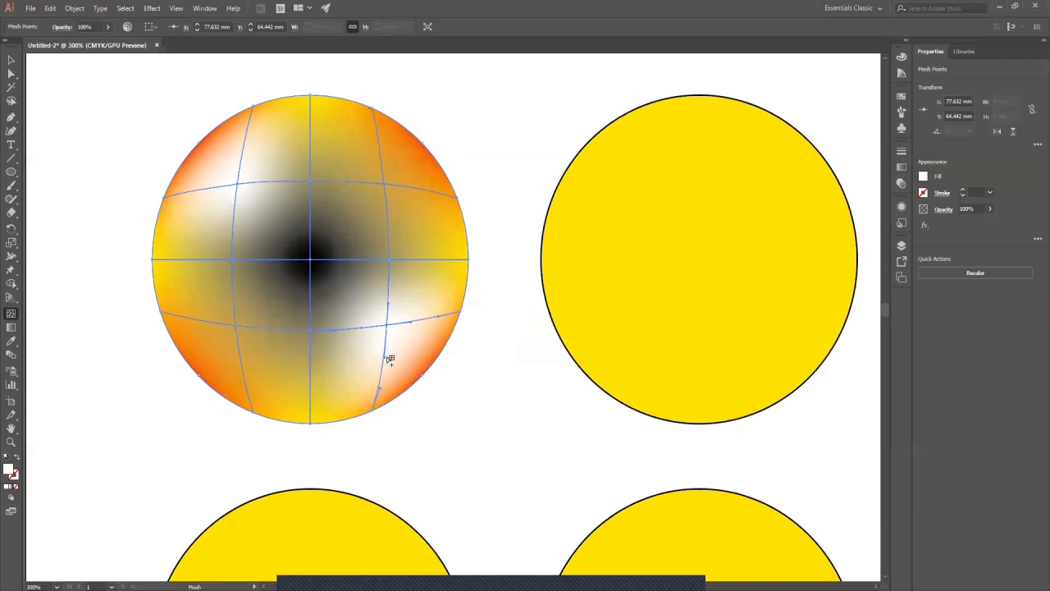
pyautogui.click(923, 178)
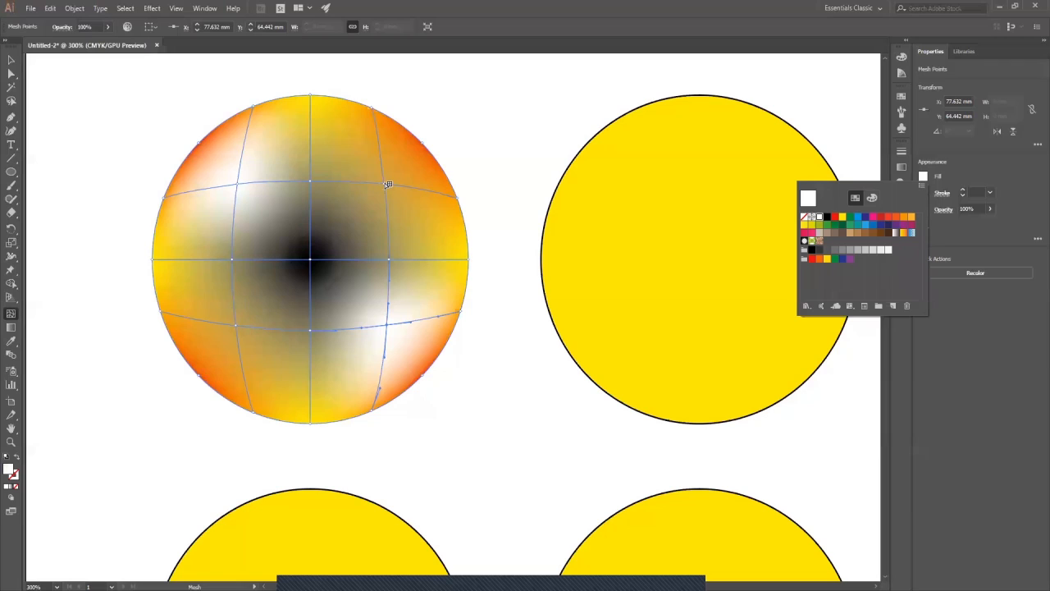
# Try black on the inner mesh point in the circle's upper-right quarter and settle on red.
pyautogui.click(11, 75)
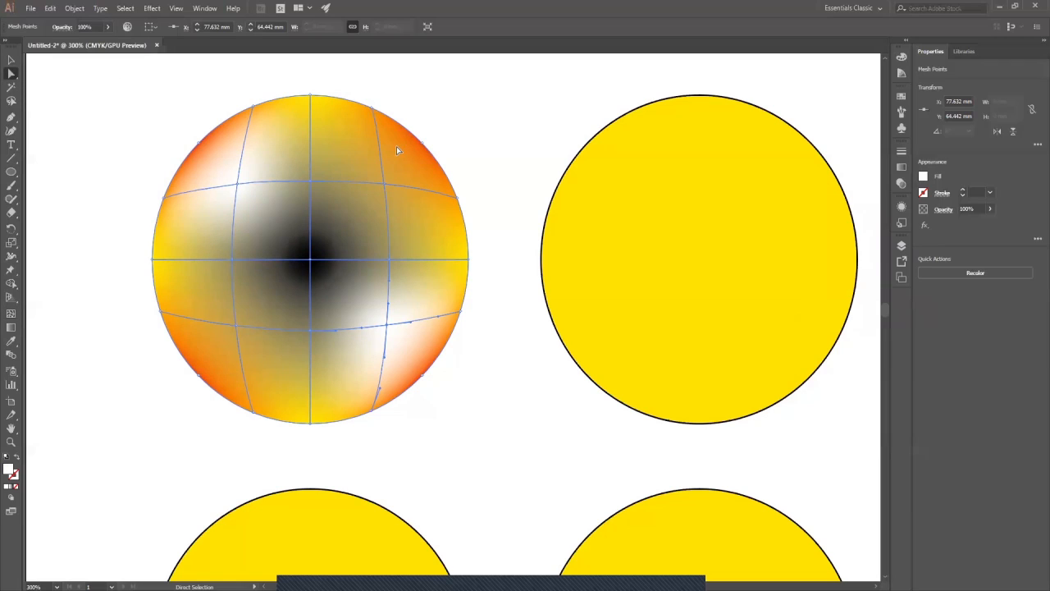
pyautogui.click(383, 186)
pyautogui.click(924, 178)
pyautogui.click(827, 218)
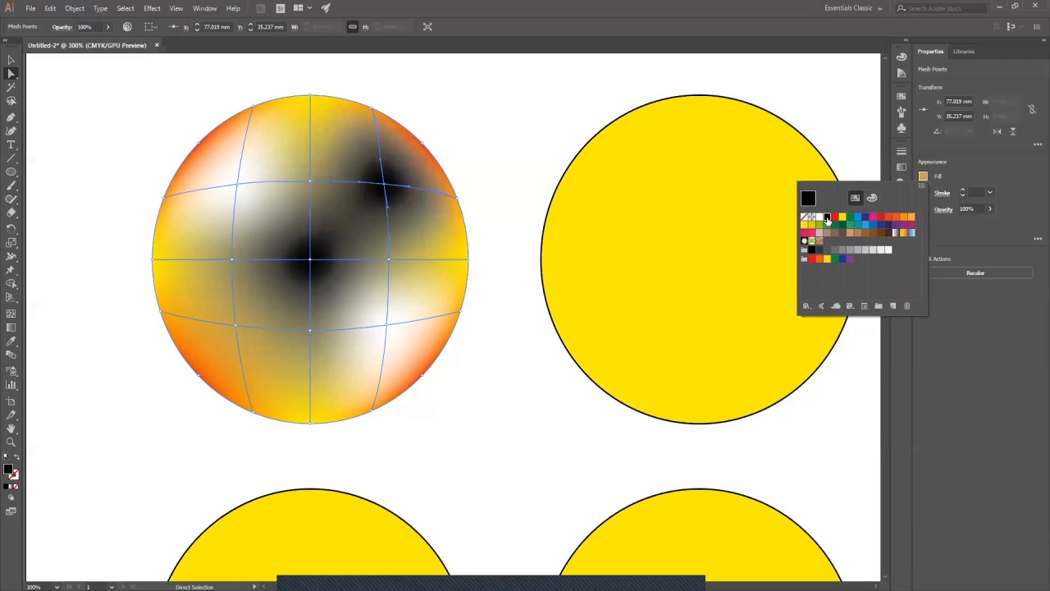
pyautogui.click(835, 218)
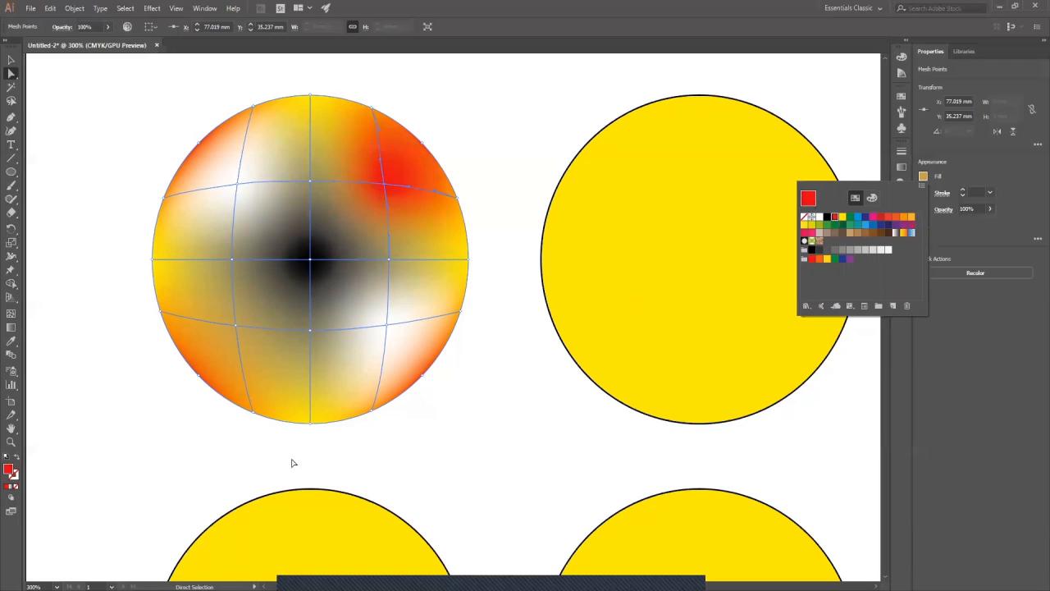
# Colour the inner mesh point in the circle's lower-left quarter red.
pyautogui.click(310, 261)
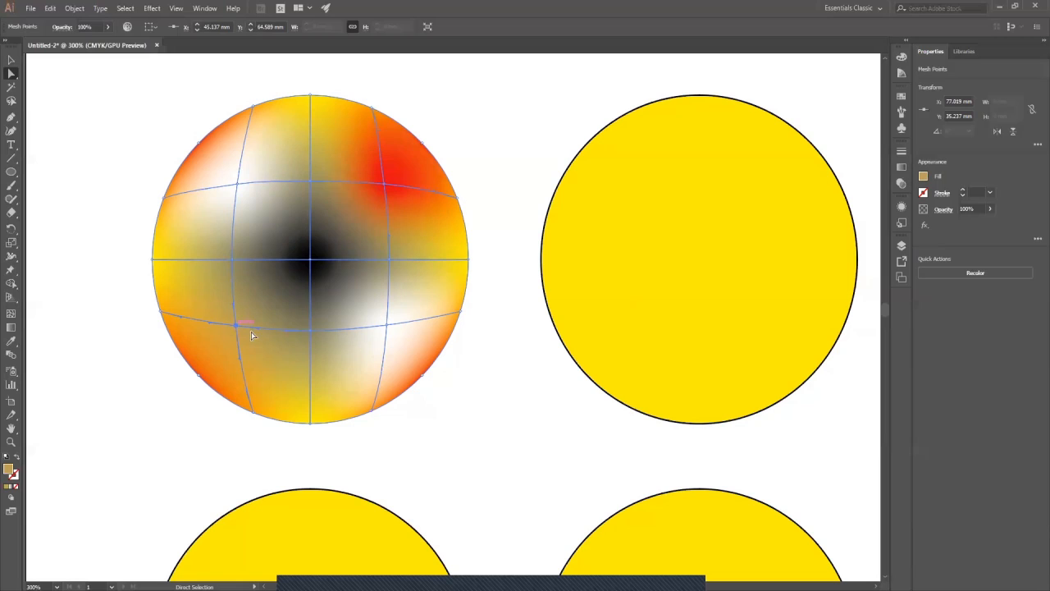
pyautogui.click(924, 177)
pyautogui.click(836, 218)
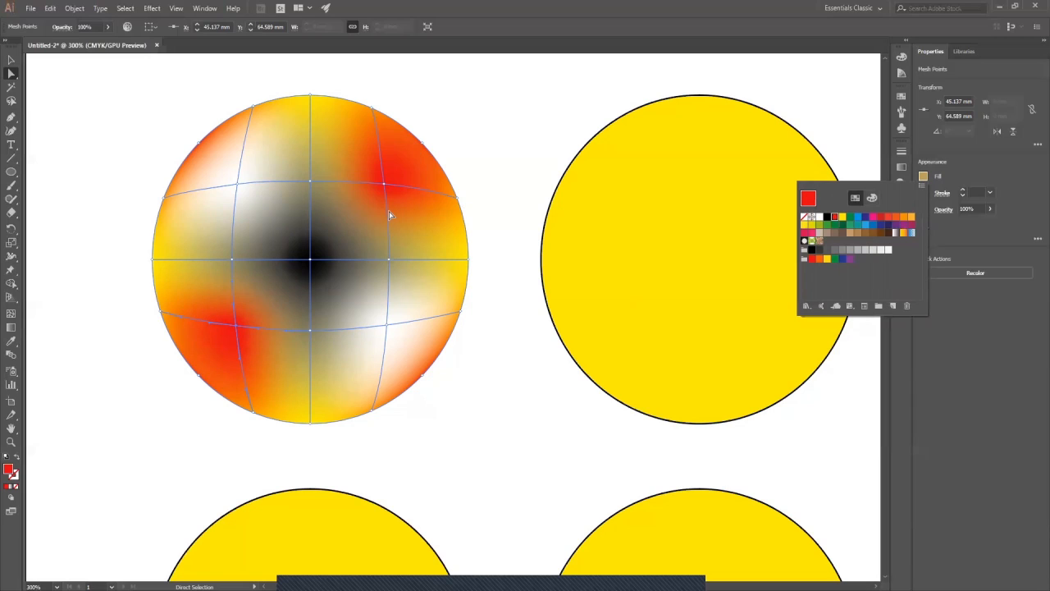
# Add a red mesh point on the upper edge of the second yellow circle, left of its centre, using the Mesh tool.
pyautogui.moveTo(319, 223); pyautogui.dragTo(352, 224)
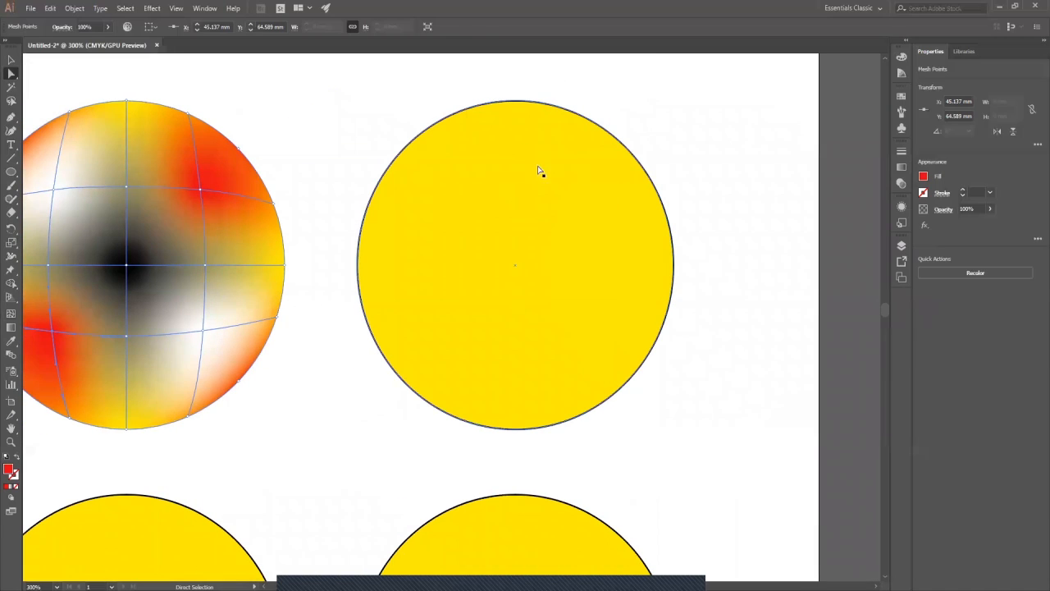
pyautogui.moveTo(587, 237); pyautogui.dragTo(504, 247)
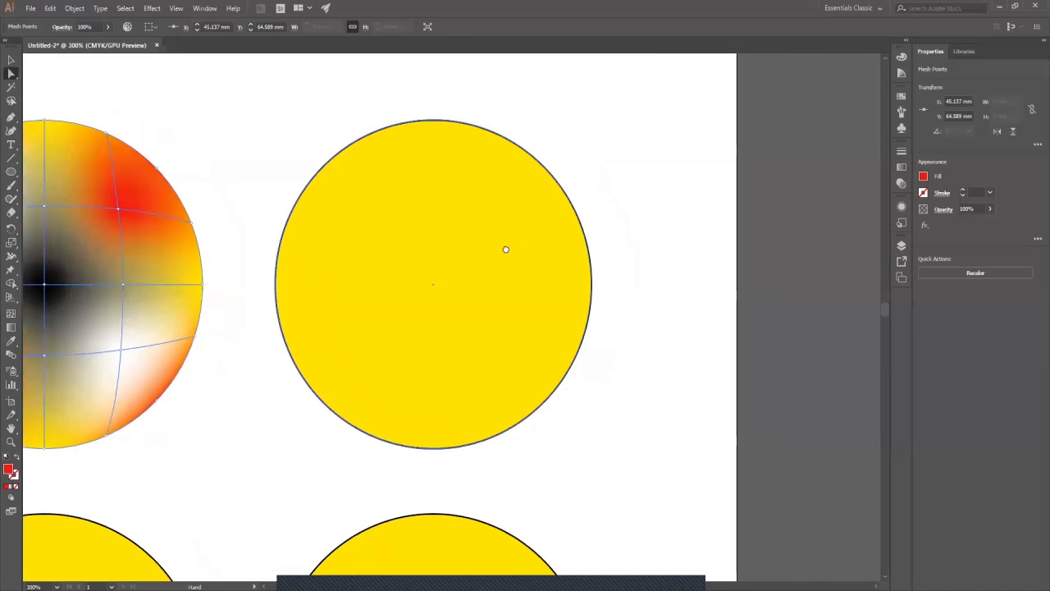
pyautogui.click(11, 315)
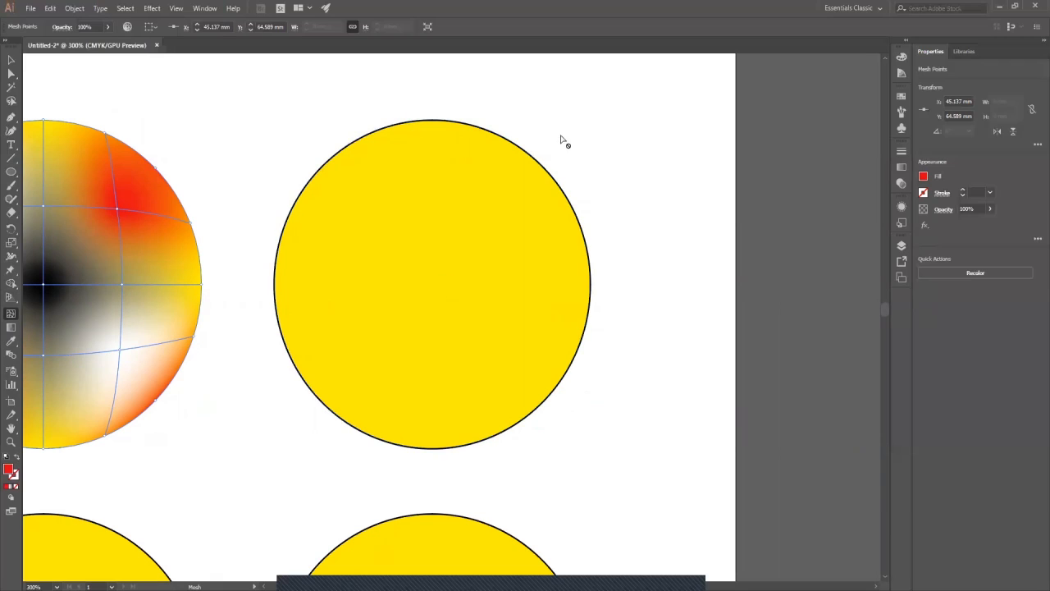
pyautogui.click(386, 131)
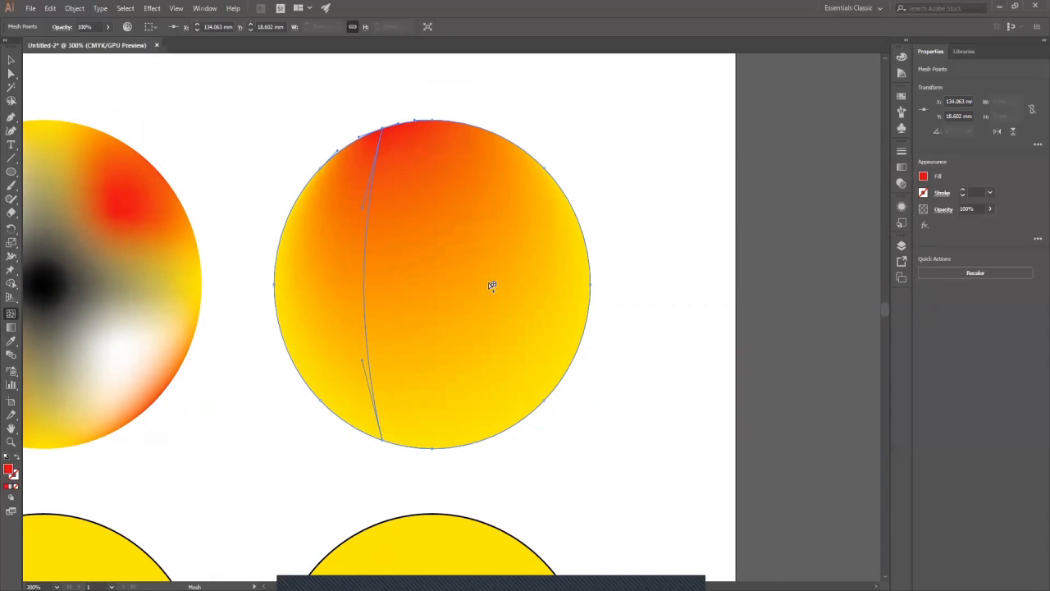
# Colour the mesh point at the lower end of the second circle's mesh line red.
pyautogui.click(10, 74)
pyautogui.click(382, 439)
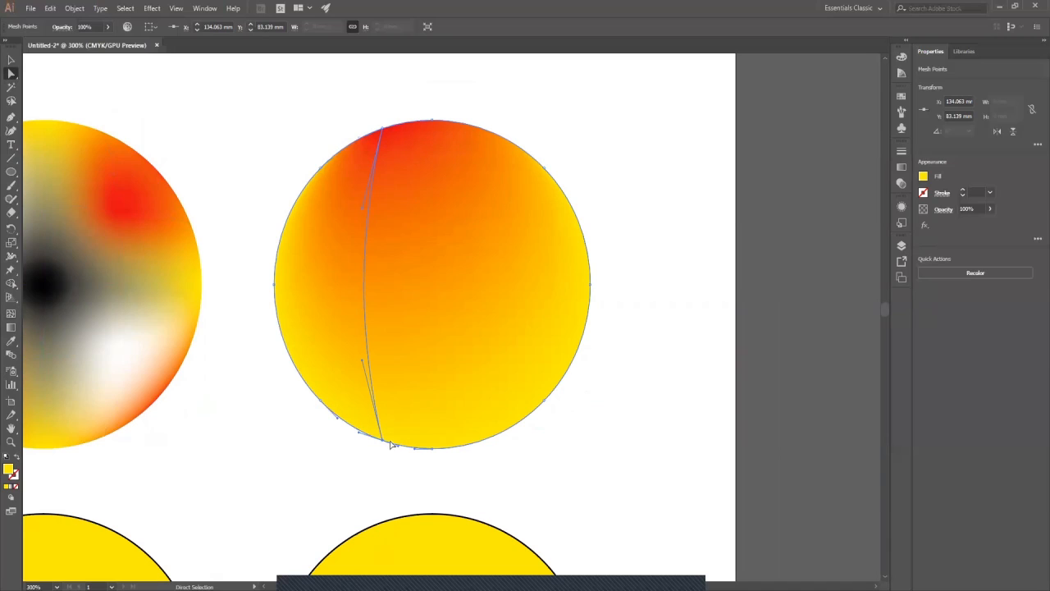
pyautogui.click(923, 176)
pyautogui.click(835, 218)
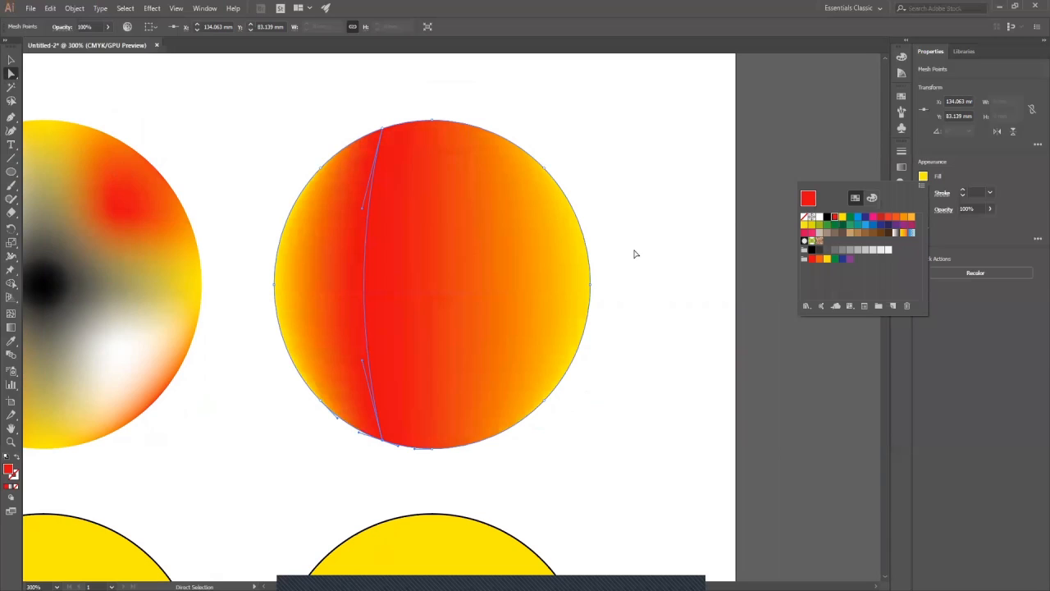
pyautogui.click(461, 206)
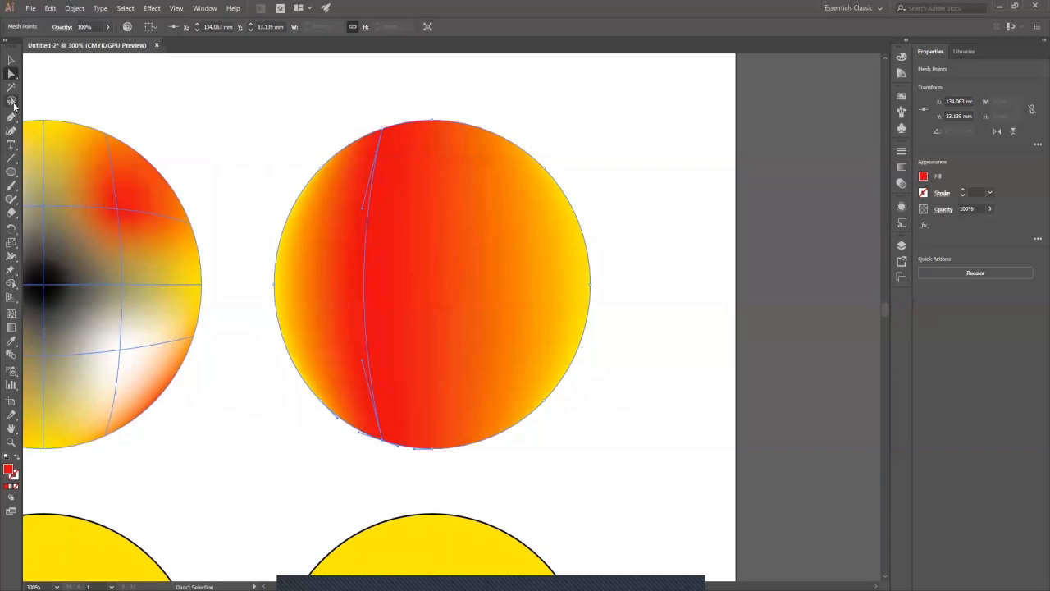
# Add two more mesh lines from the second circle's upper edge, one close on each side of the red line.
pyautogui.click(12, 313)
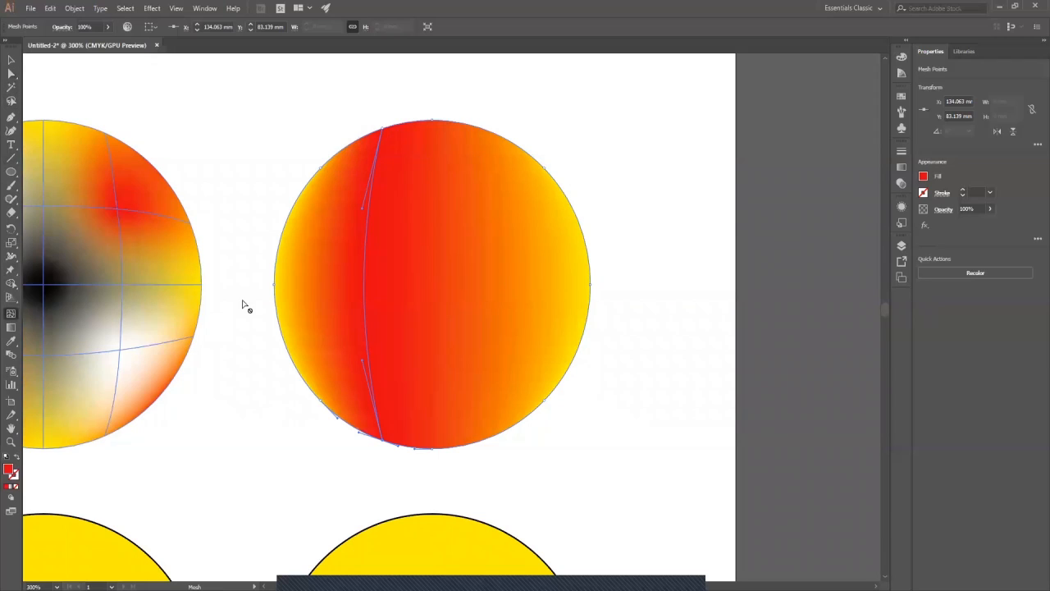
pyautogui.click(399, 125)
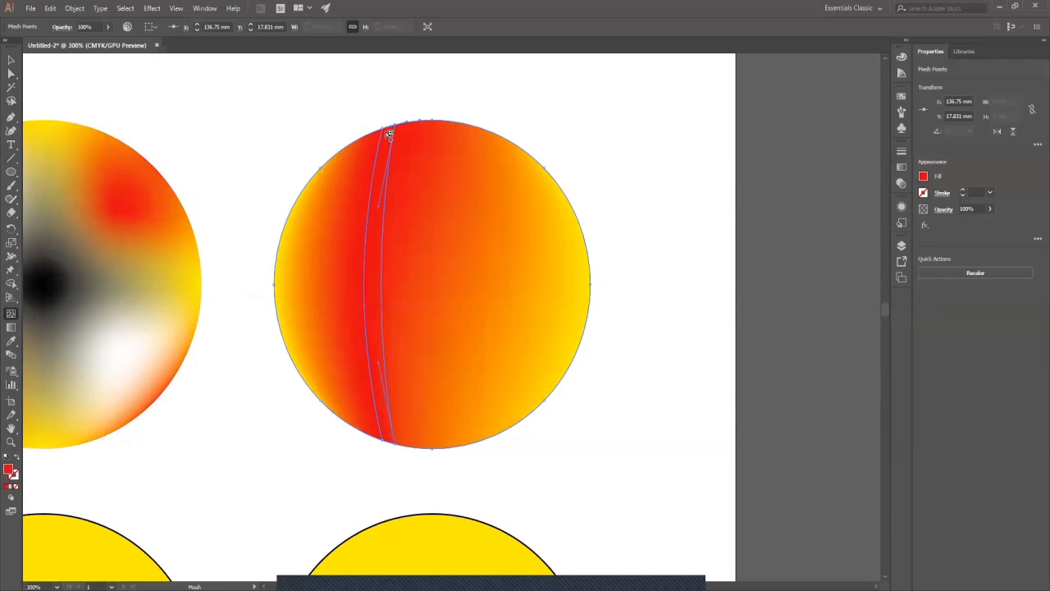
pyautogui.click(375, 133)
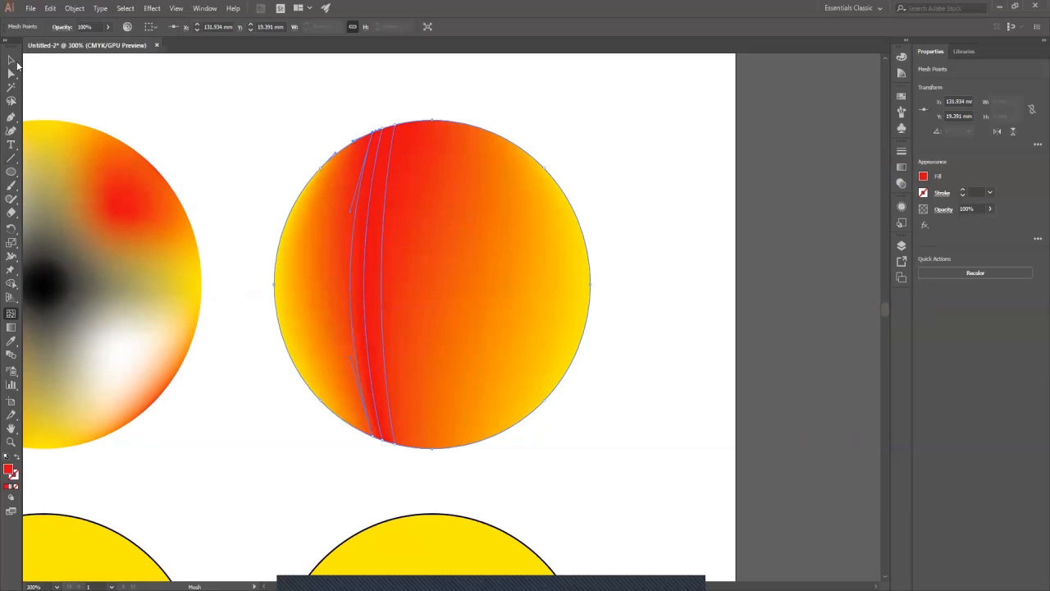
pyautogui.click(11, 74)
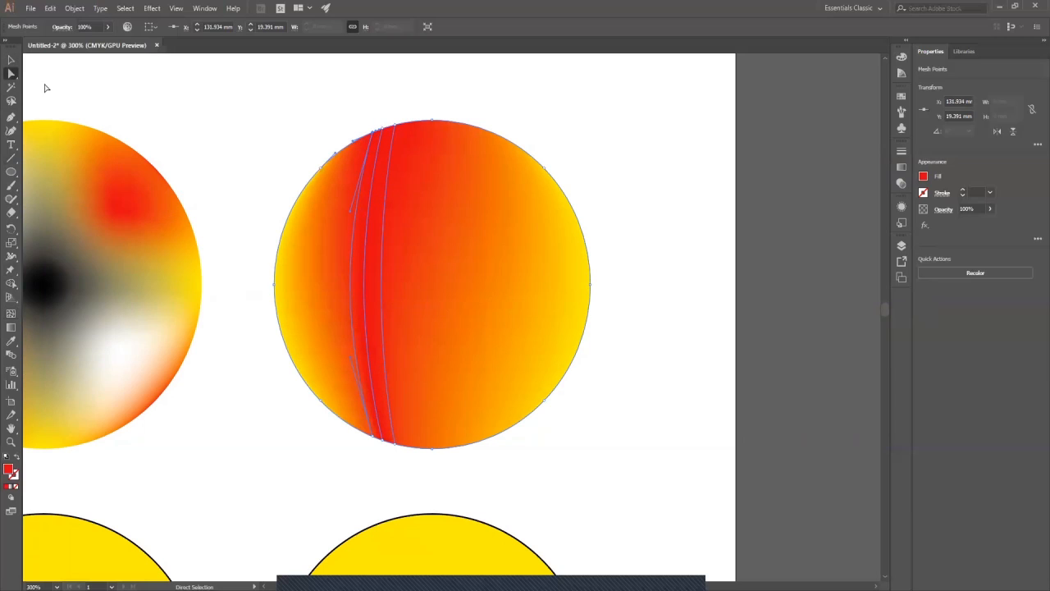
# Colour the upper and lower end points of the mesh line immediately right of the second circle's red line yellow.
pyautogui.click(398, 125)
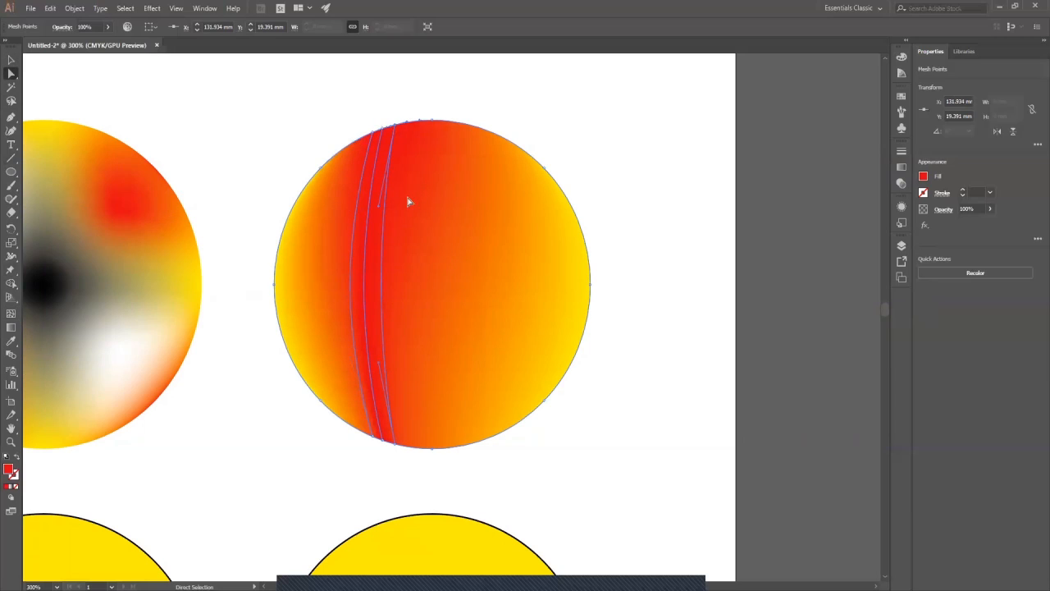
pyautogui.click(395, 445)
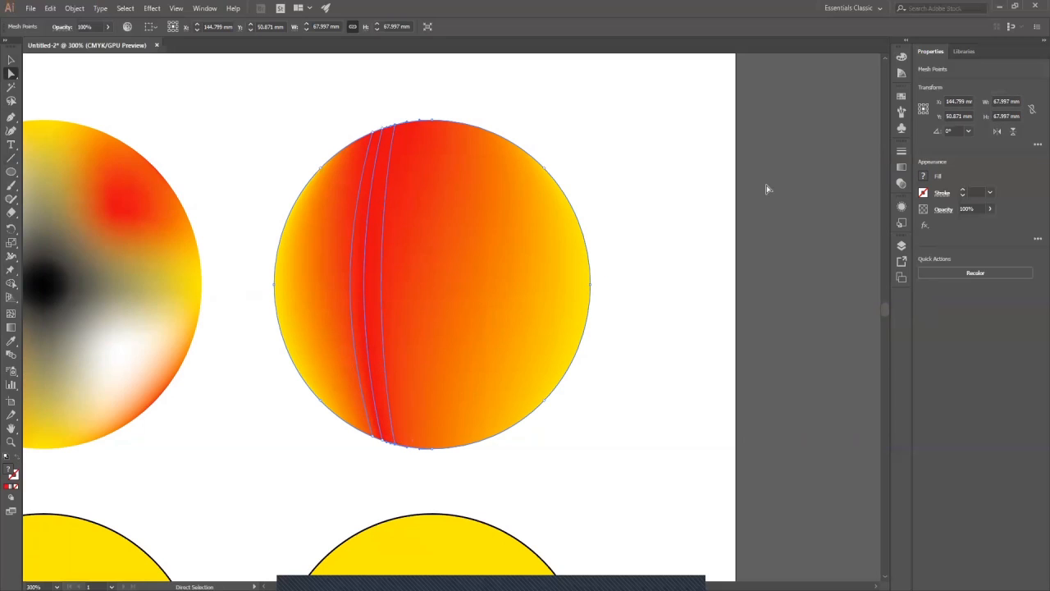
pyautogui.click(398, 127)
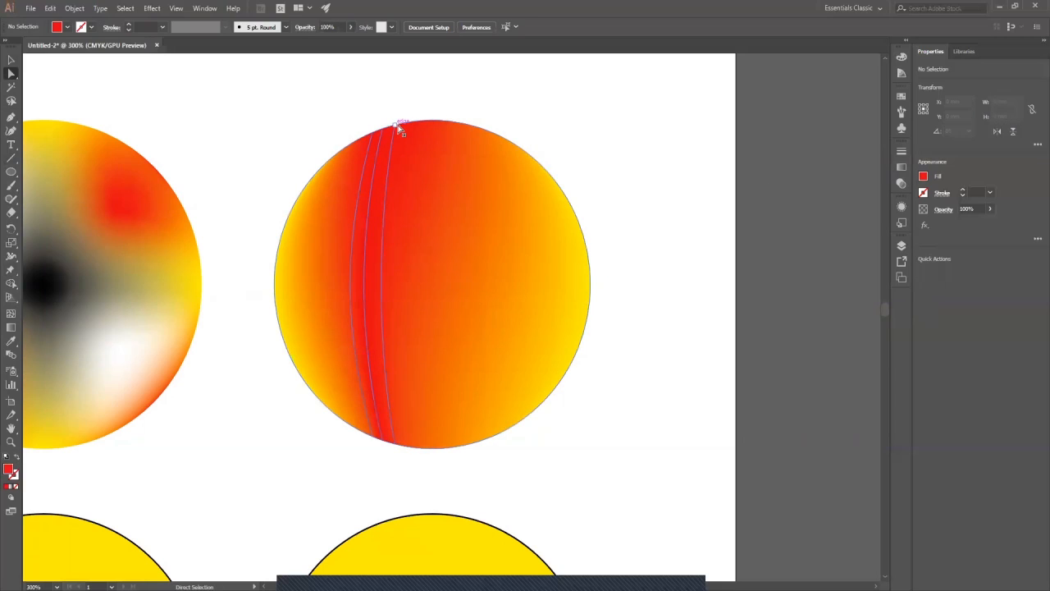
pyautogui.click(924, 176)
pyautogui.click(843, 217)
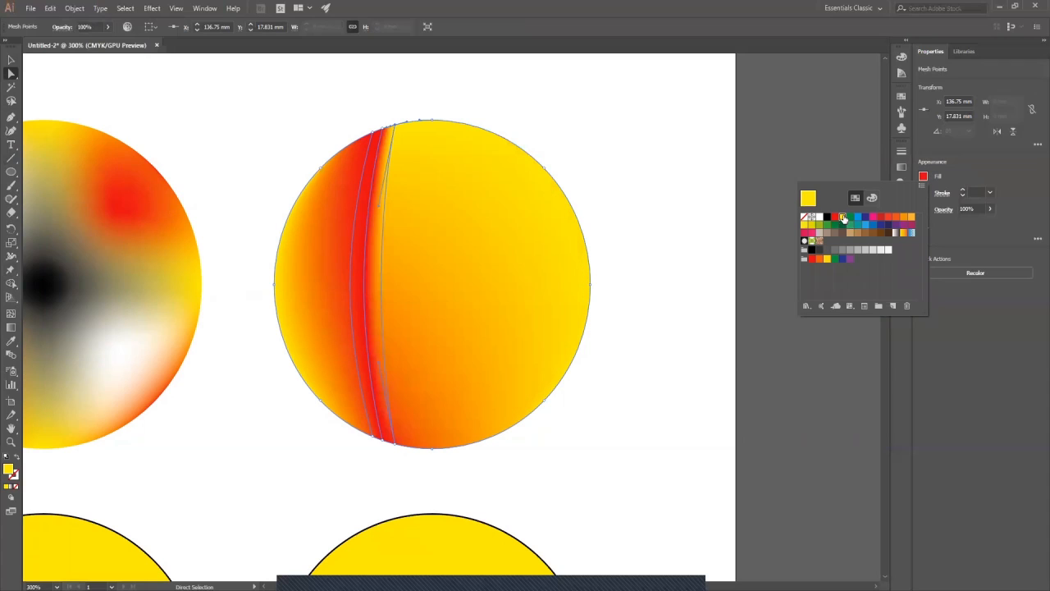
pyautogui.click(395, 448)
pyautogui.click(396, 446)
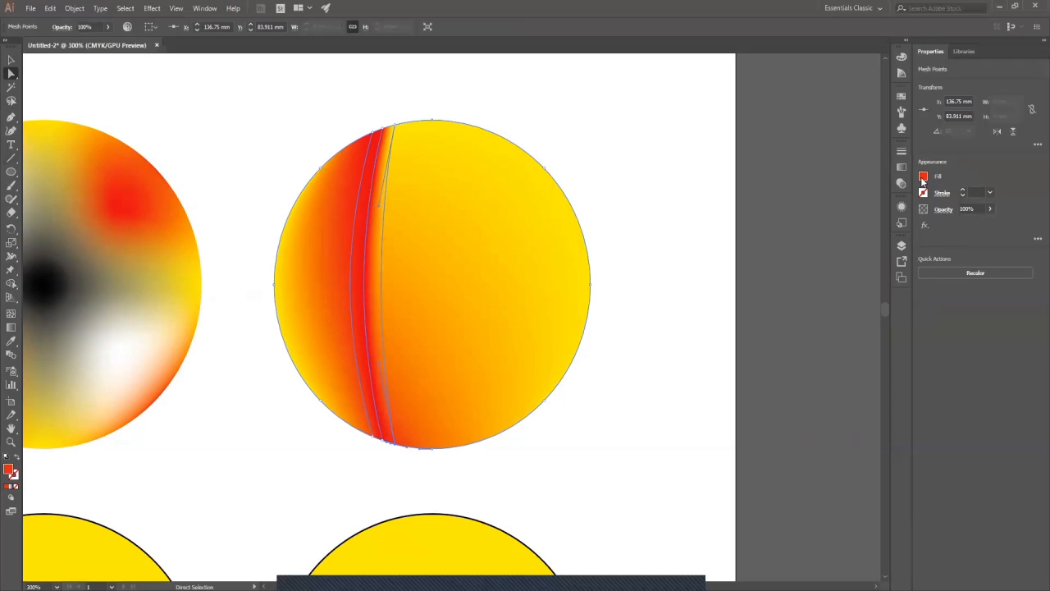
pyautogui.click(924, 178)
pyautogui.click(843, 217)
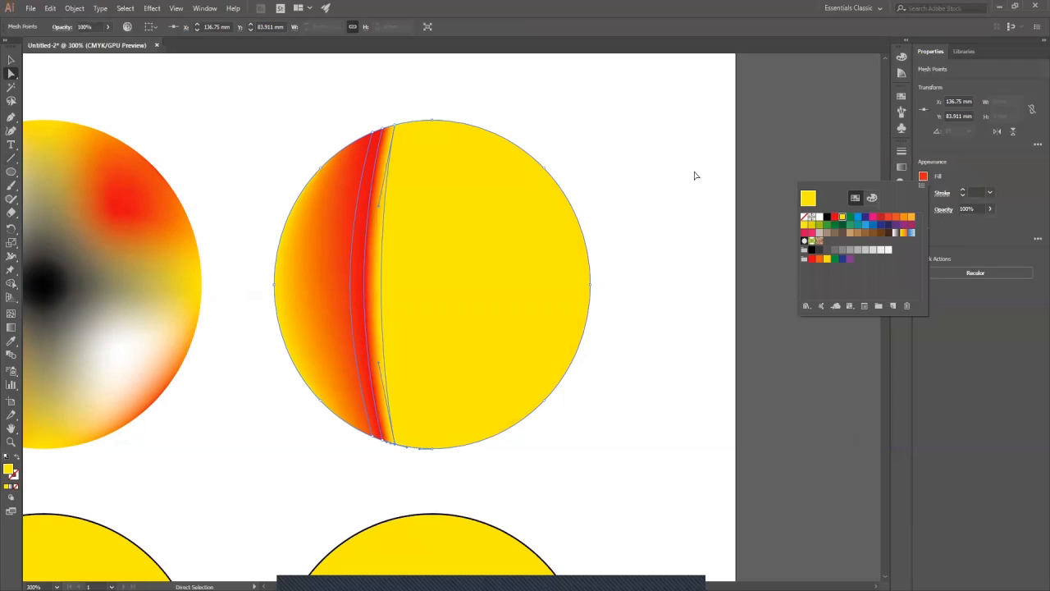
pyautogui.click(417, 167)
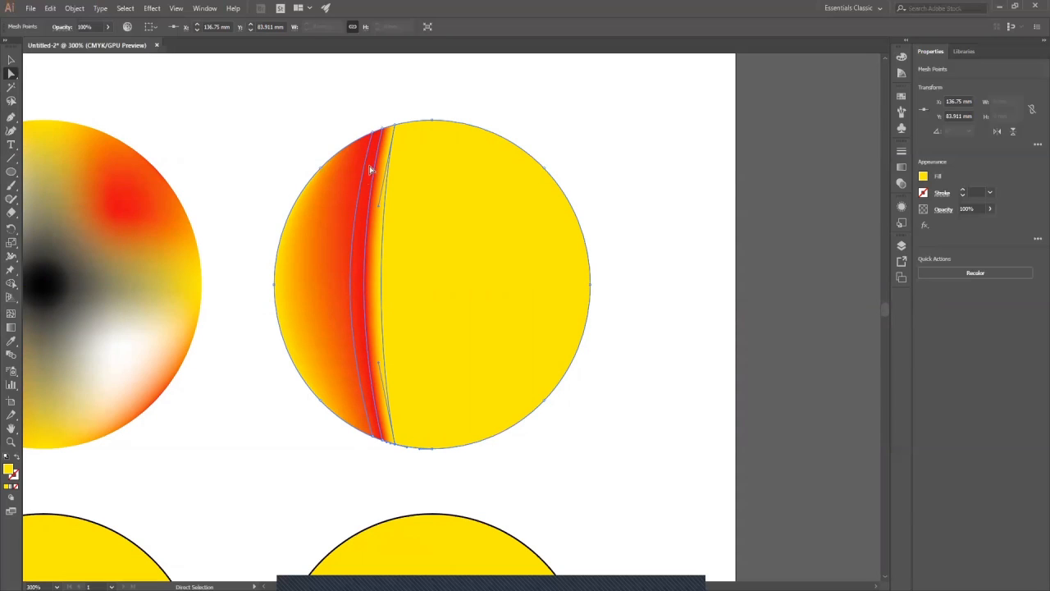
# Colour the upper and lower end points of the mesh line immediately left of the red line yellow.
pyautogui.click(374, 137)
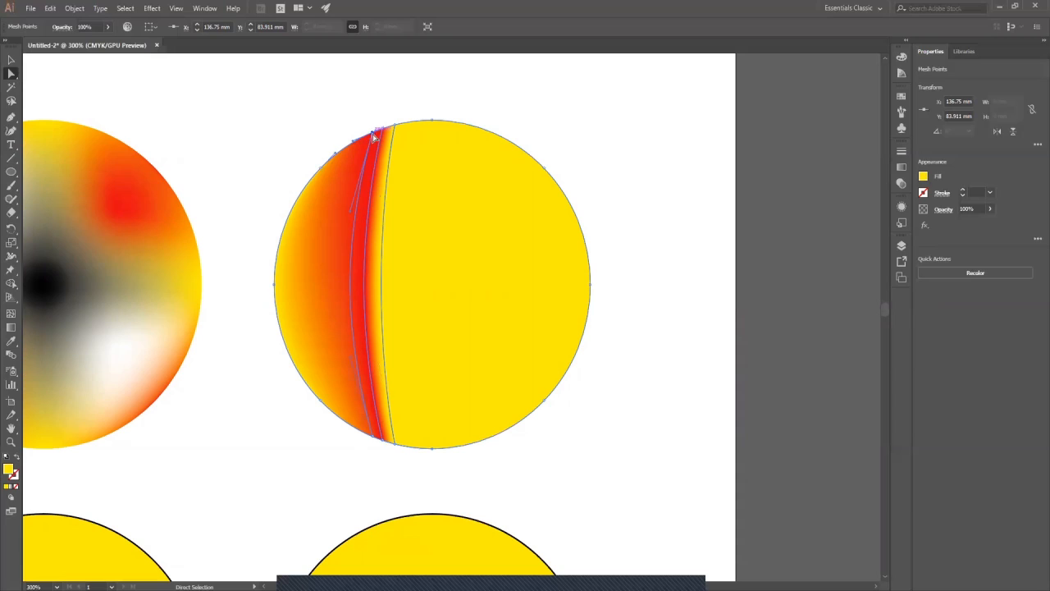
pyautogui.click(924, 177)
pyautogui.click(842, 217)
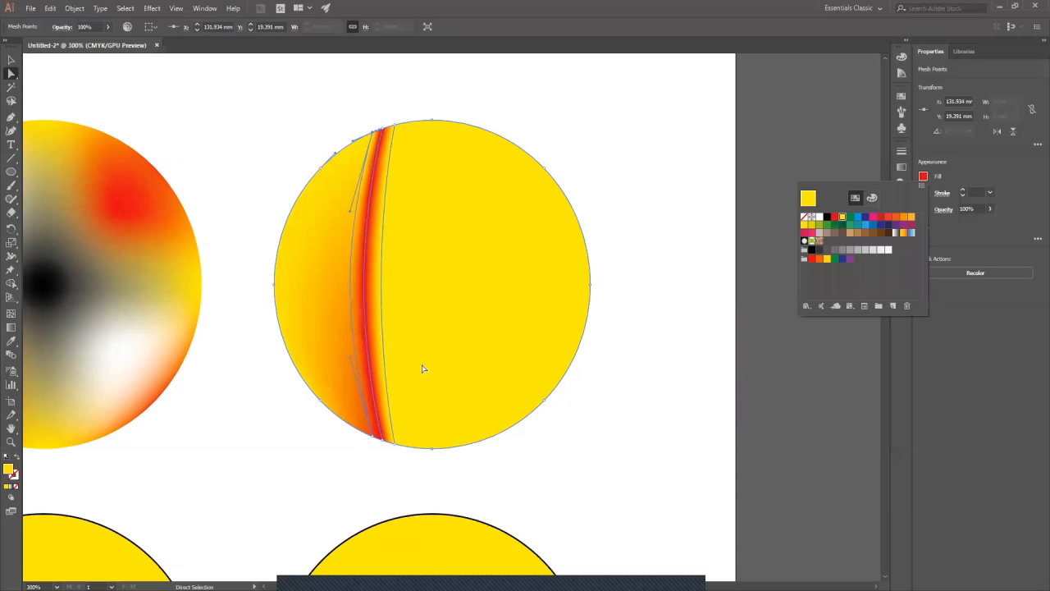
pyautogui.click(374, 439)
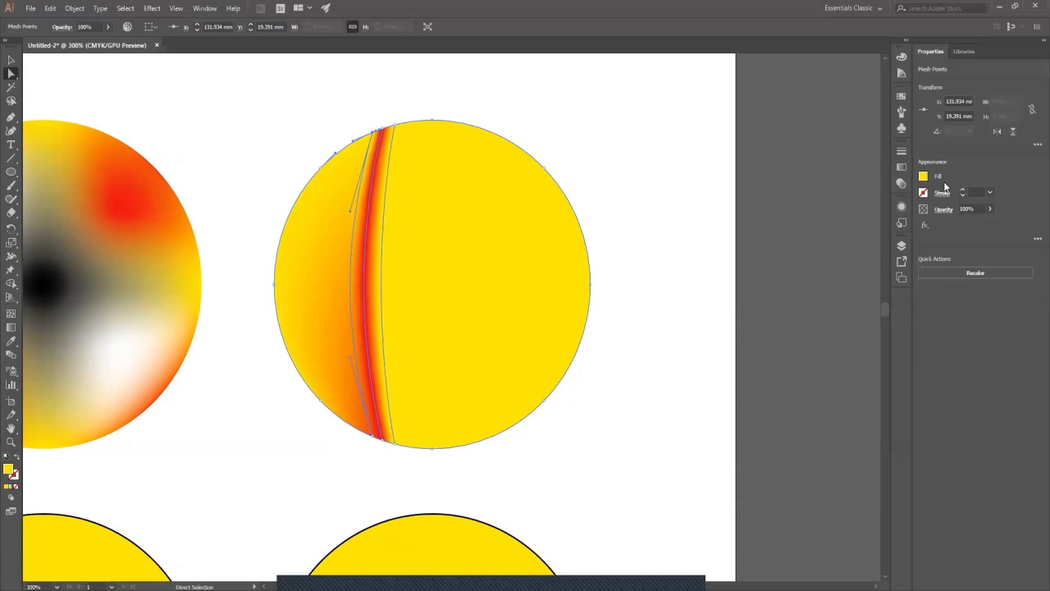
pyautogui.click(380, 438)
pyautogui.click(924, 178)
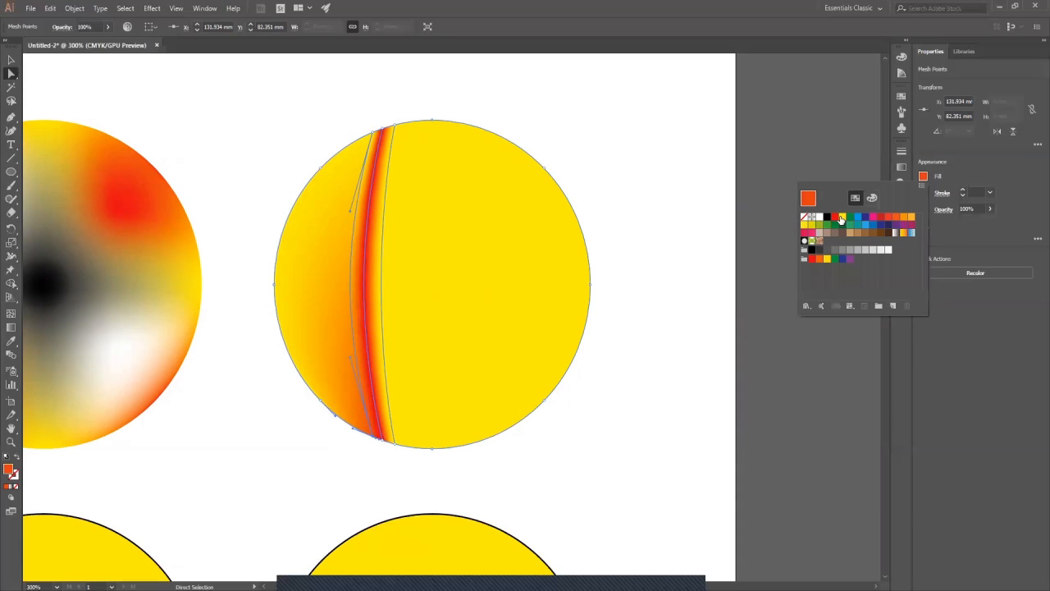
pyautogui.click(842, 216)
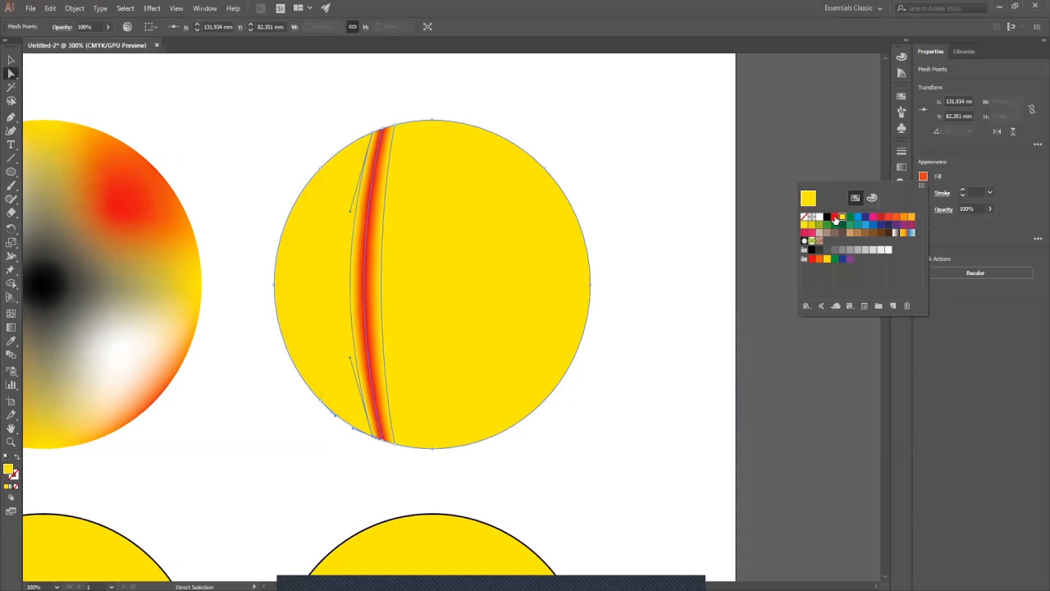
# Bow the left mesh line outwards, away from the red line, by moving its upper and lower direction handles.
pyautogui.click(347, 361)
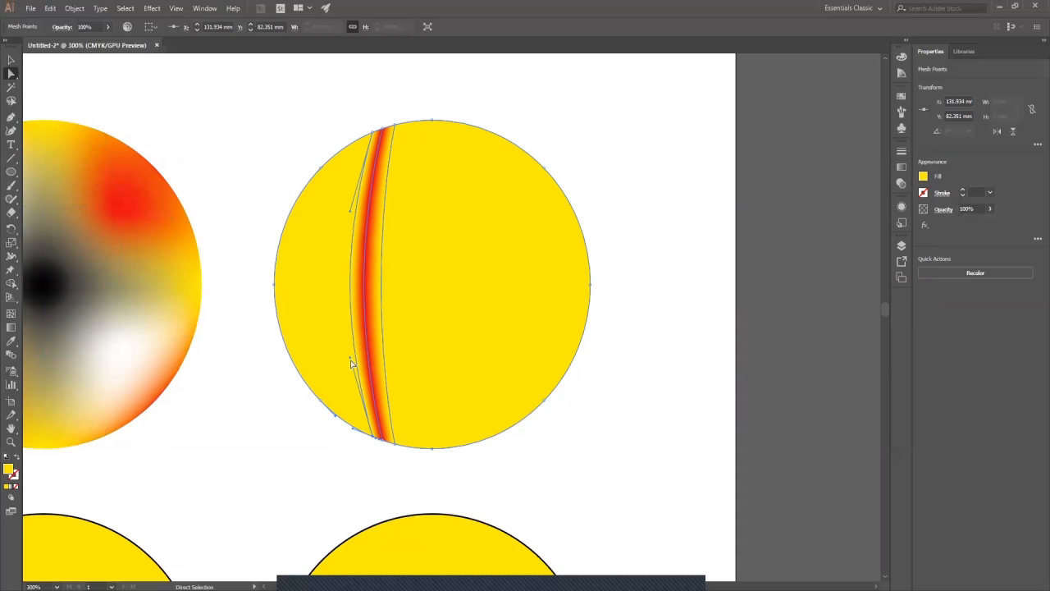
pyautogui.moveTo(350, 361); pyautogui.dragTo(328, 363)
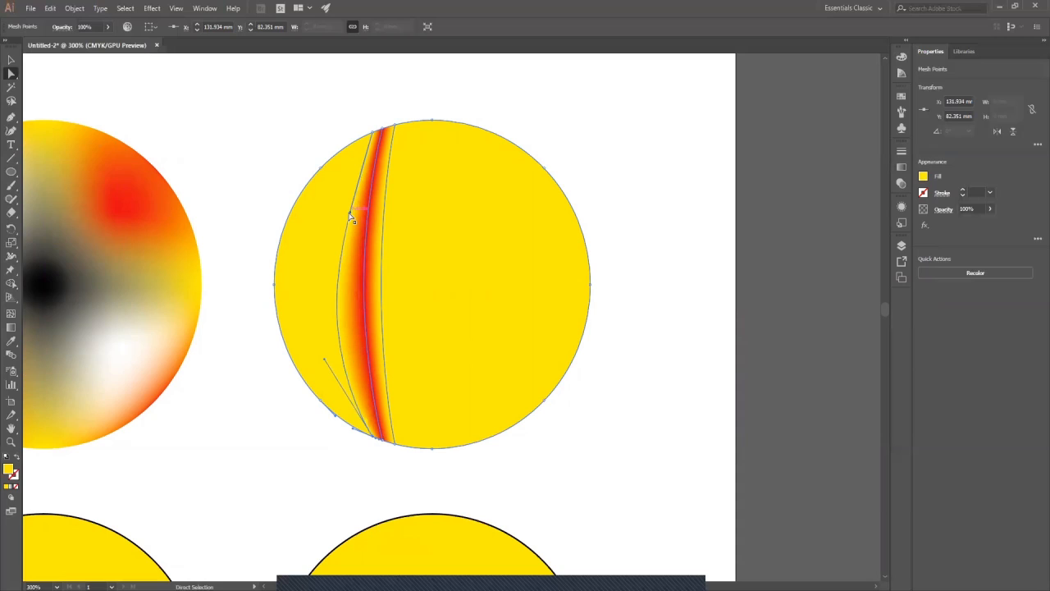
pyautogui.moveTo(349, 210); pyautogui.dragTo(311, 210)
pyautogui.moveTo(325, 359); pyautogui.dragTo(312, 364)
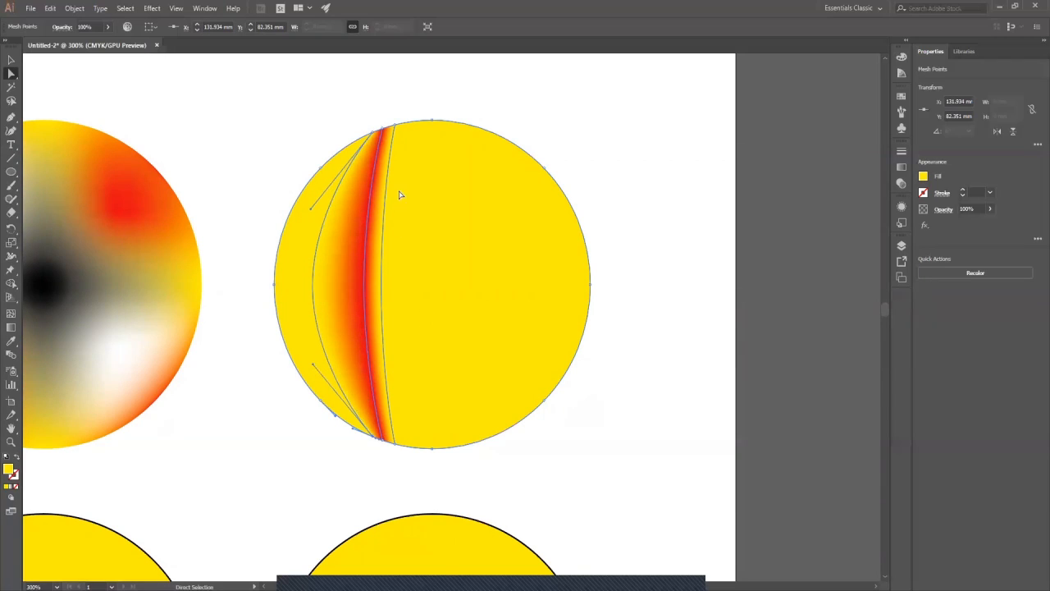
# Straighten the red mesh line by moving its upper and lower direction handles slightly to the right.
pyautogui.click(383, 127)
pyautogui.moveTo(364, 214); pyautogui.dragTo(377, 215)
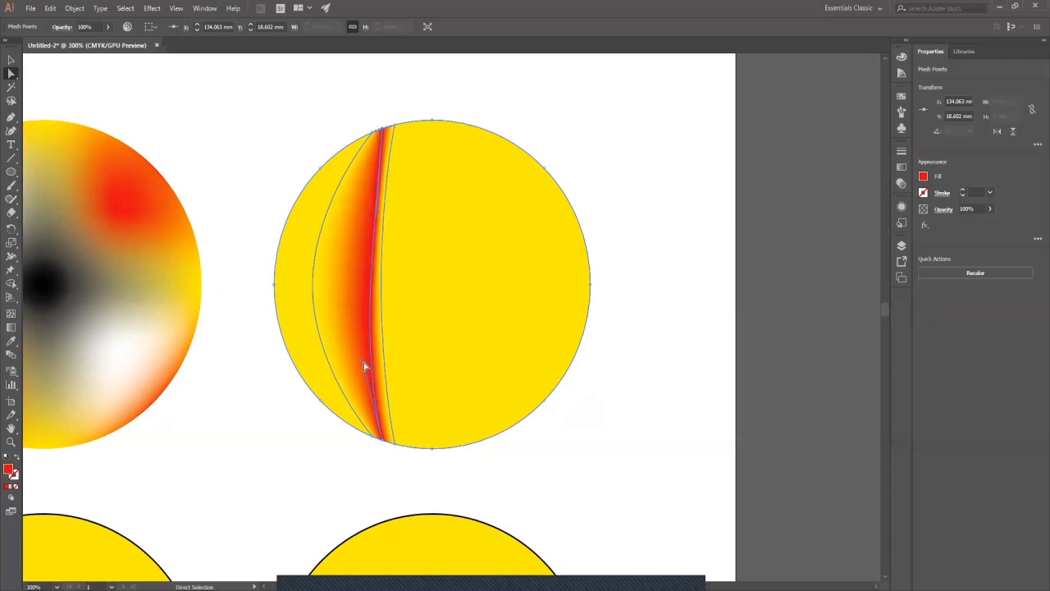
pyautogui.moveTo(365, 364); pyautogui.dragTo(376, 363)
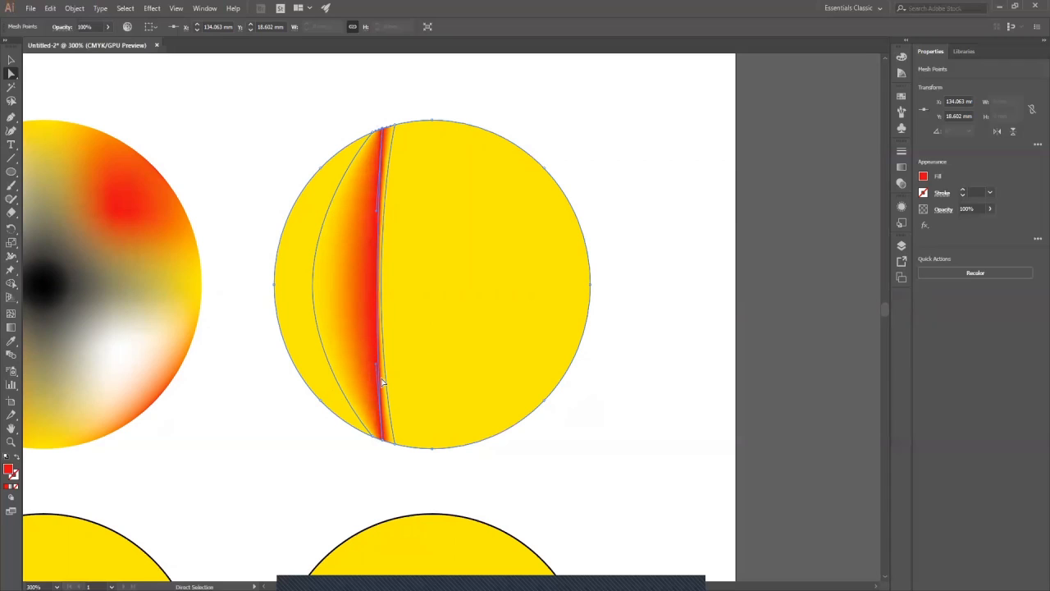
# Bow the right mesh line outwards to the right by moving its upper and lower direction handles.
pyautogui.click(399, 128)
pyautogui.moveTo(379, 211); pyautogui.dragTo(427, 216)
pyautogui.moveTo(378, 362); pyautogui.dragTo(423, 375)
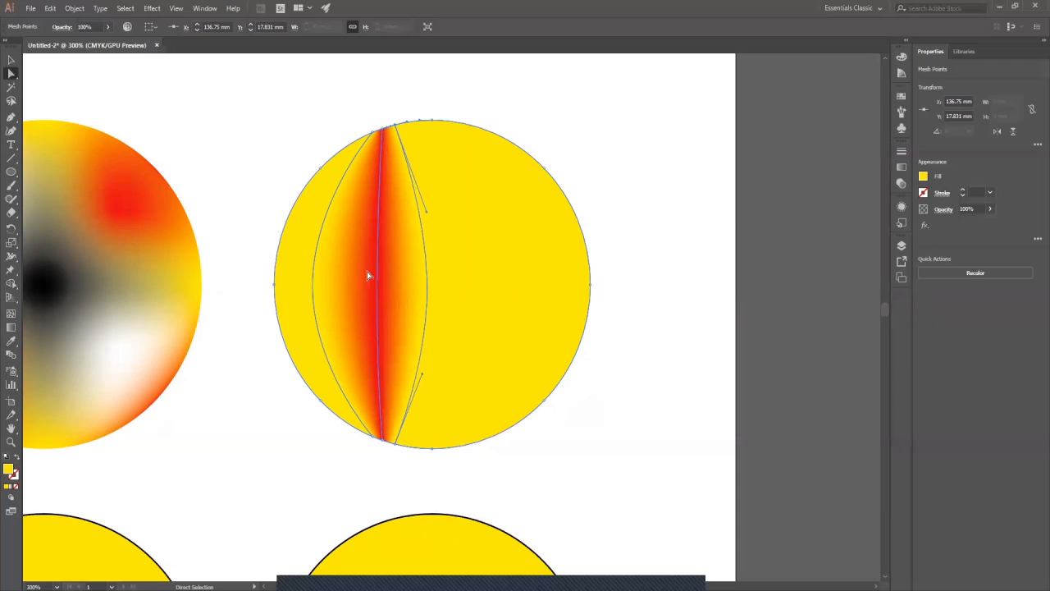
# Fine-tune the red mesh line's upper direction handle to straighten the line further, then deselect the circle.
pyautogui.click(380, 206)
pyautogui.moveTo(377, 215)
pyautogui.mouseDown()
pyautogui.moveTo(392, 216)
pyautogui.moveTo(381, 220)
pyautogui.mouseUp()
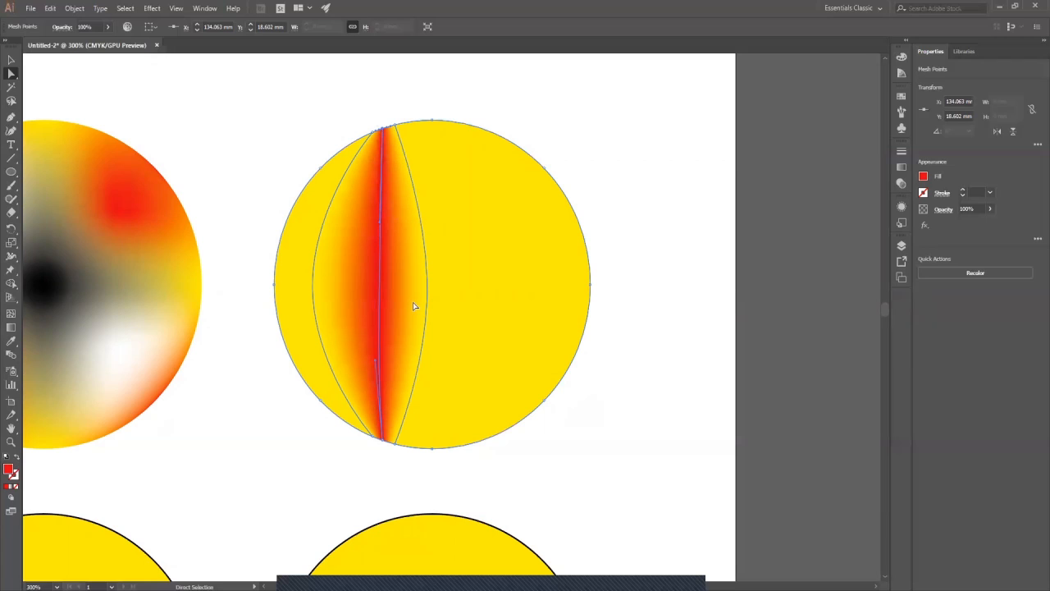
pyautogui.press('v')
pyautogui.click(274, 150)
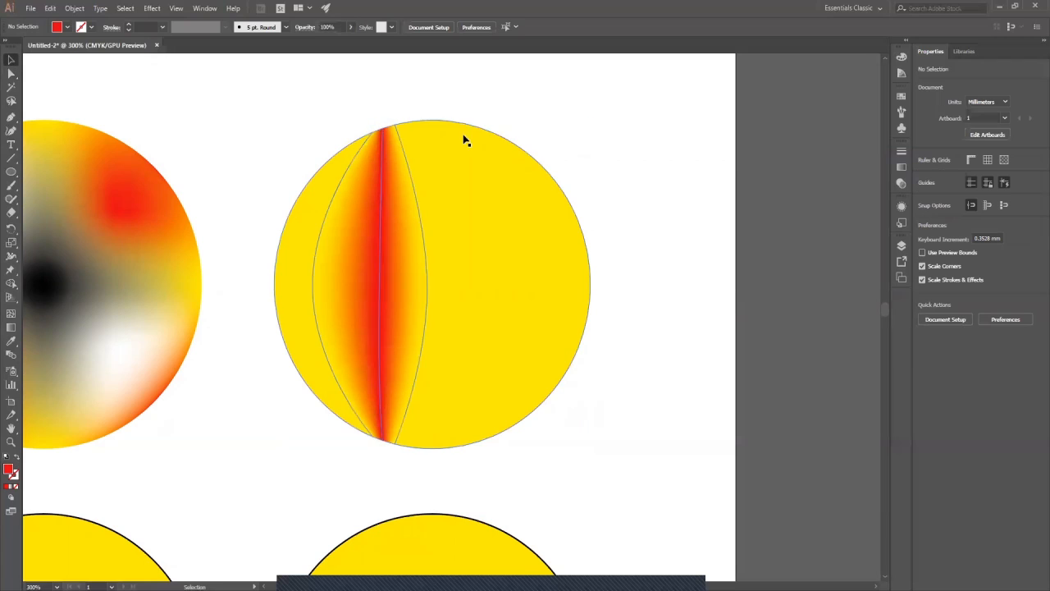
# Colour the upper and lower end points of the second circle's right mesh line white.
pyautogui.scroll(-3, 509, 316)
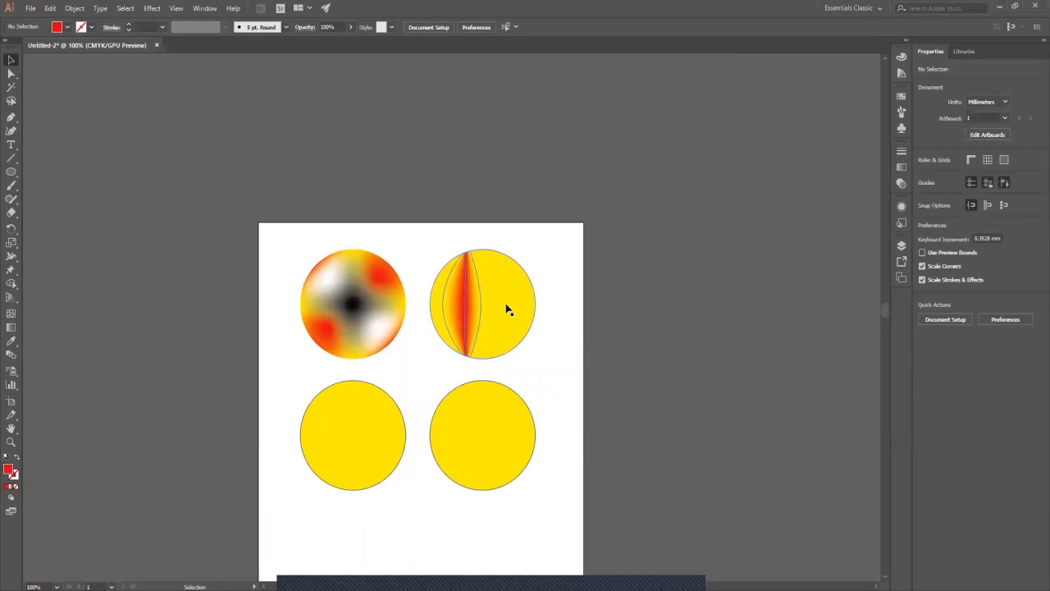
pyautogui.scroll(1, 476, 340)
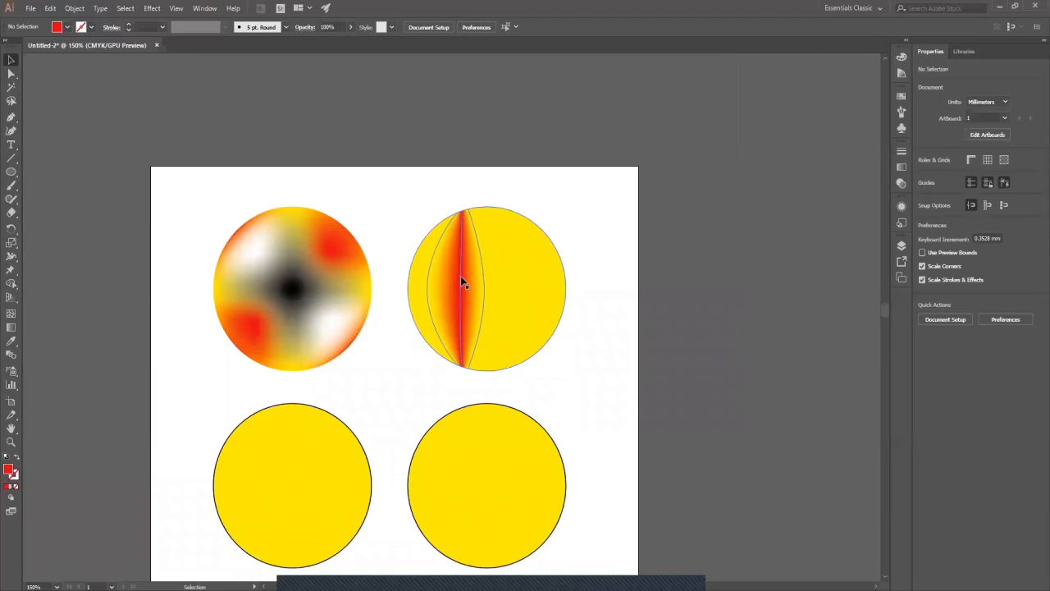
pyautogui.scroll(2, 464, 287)
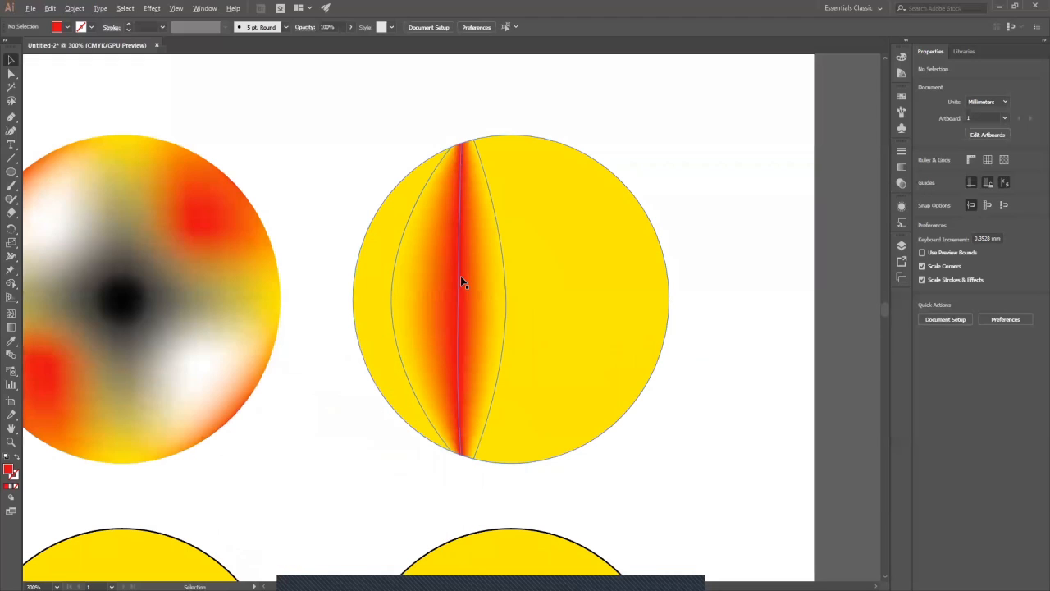
pyautogui.click(473, 139)
pyautogui.press('a')
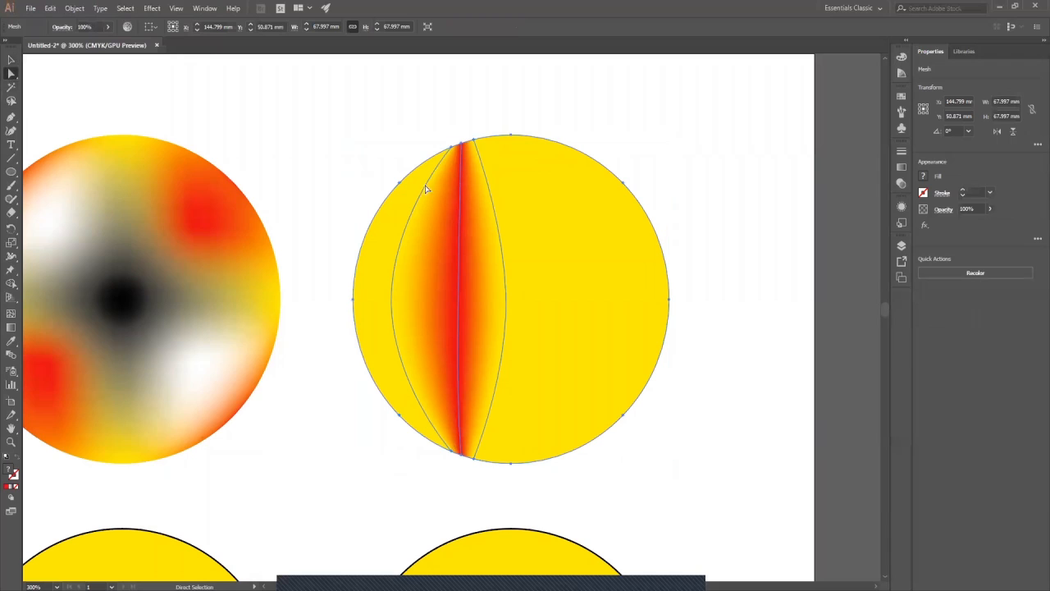
pyautogui.click(472, 141)
pyautogui.click(927, 179)
pyautogui.click(820, 217)
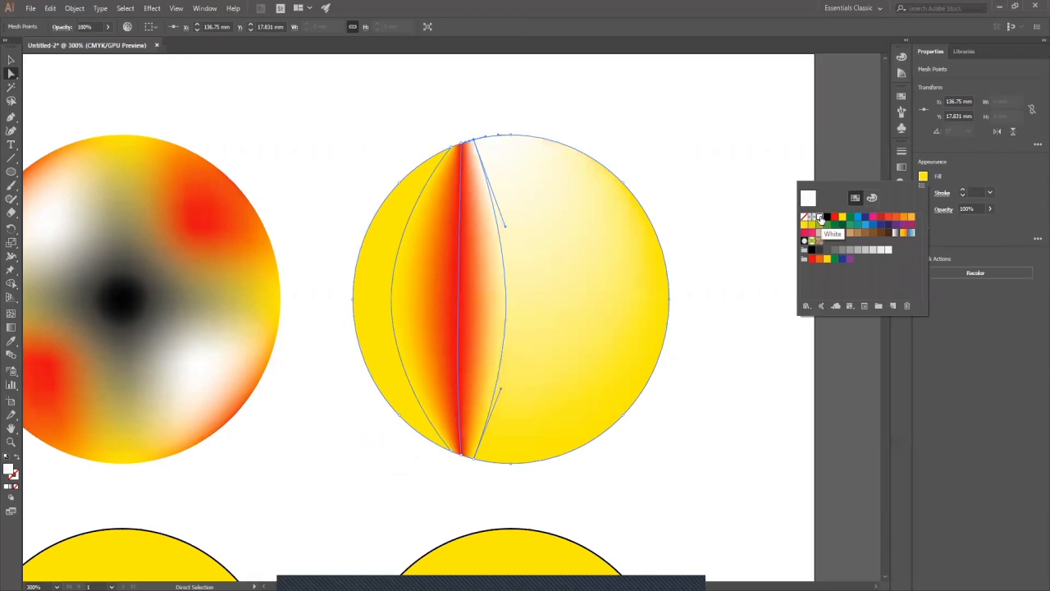
pyautogui.click(474, 461)
pyautogui.click(474, 460)
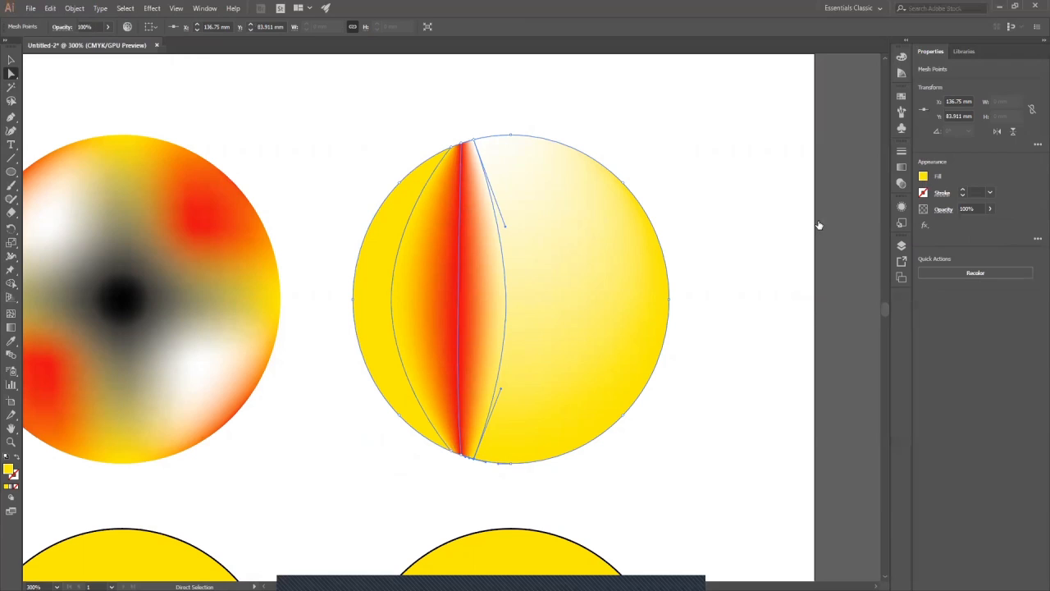
pyautogui.click(925, 179)
pyautogui.click(820, 217)
pyautogui.press('Escape')
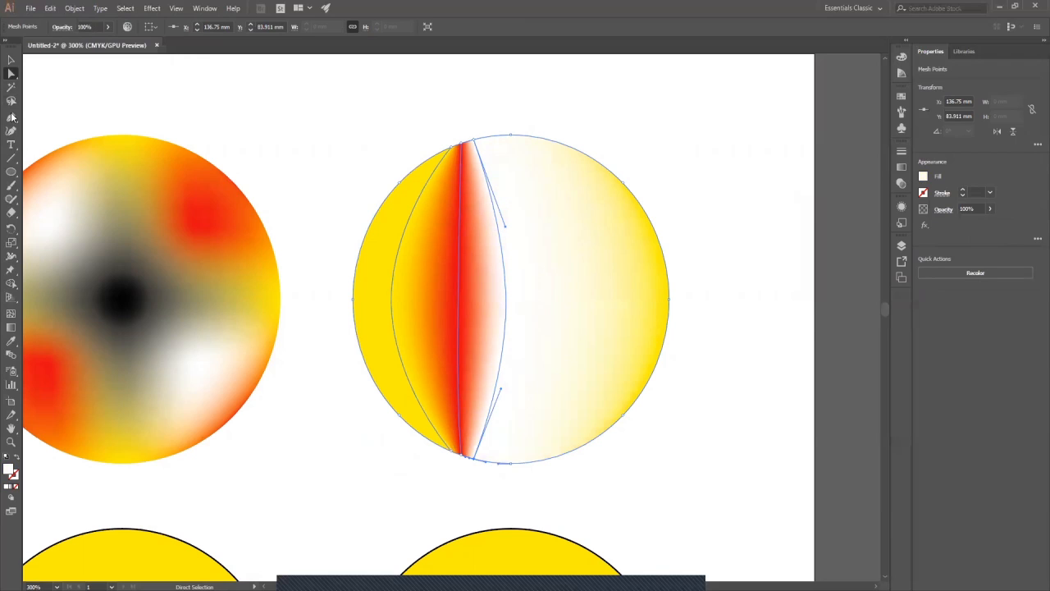
# Add a mesh line from the circle's upper edge just right of the white line and colour its lower end point yellow.
pyautogui.click(10, 312)
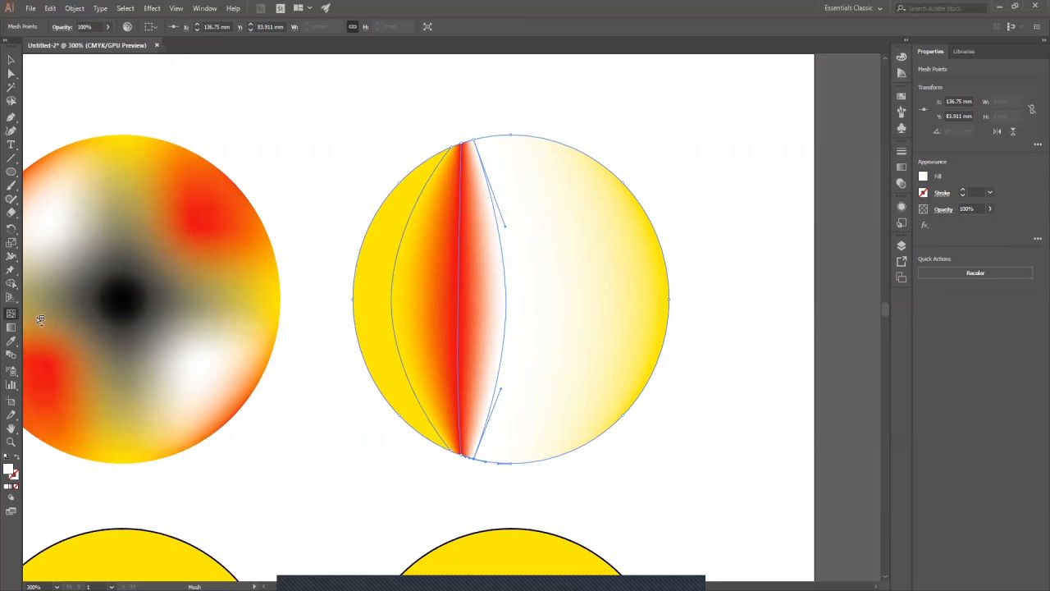
pyautogui.click(500, 137)
pyautogui.click(11, 75)
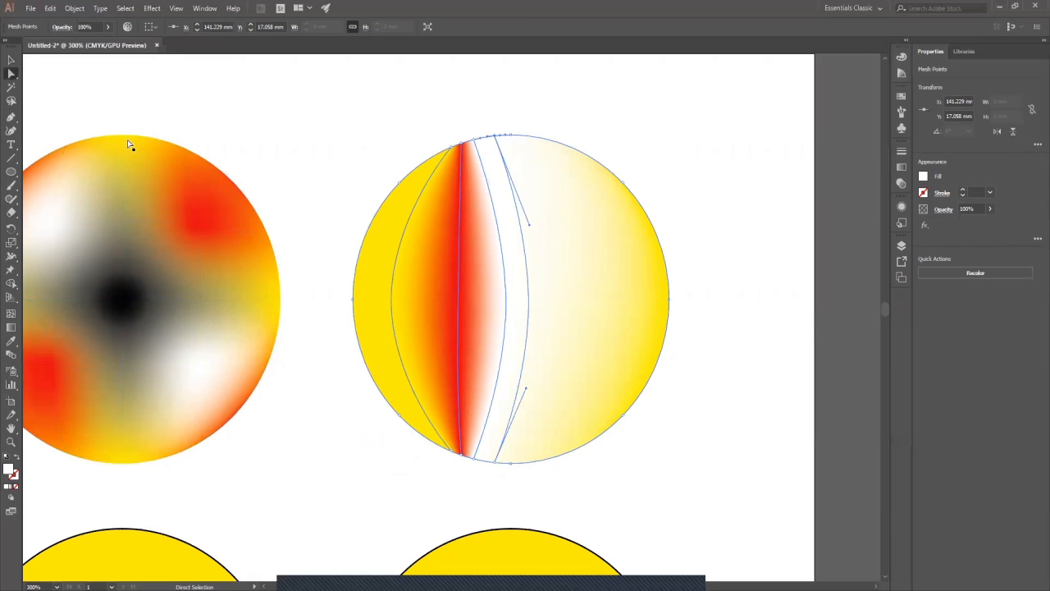
pyautogui.click(494, 463)
pyautogui.click(924, 177)
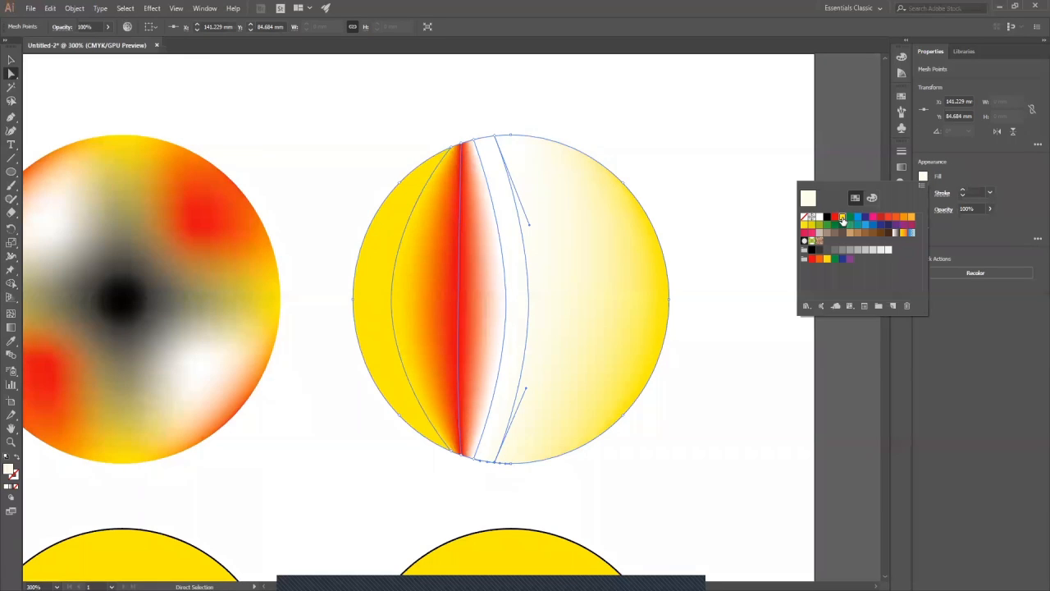
pyautogui.click(842, 217)
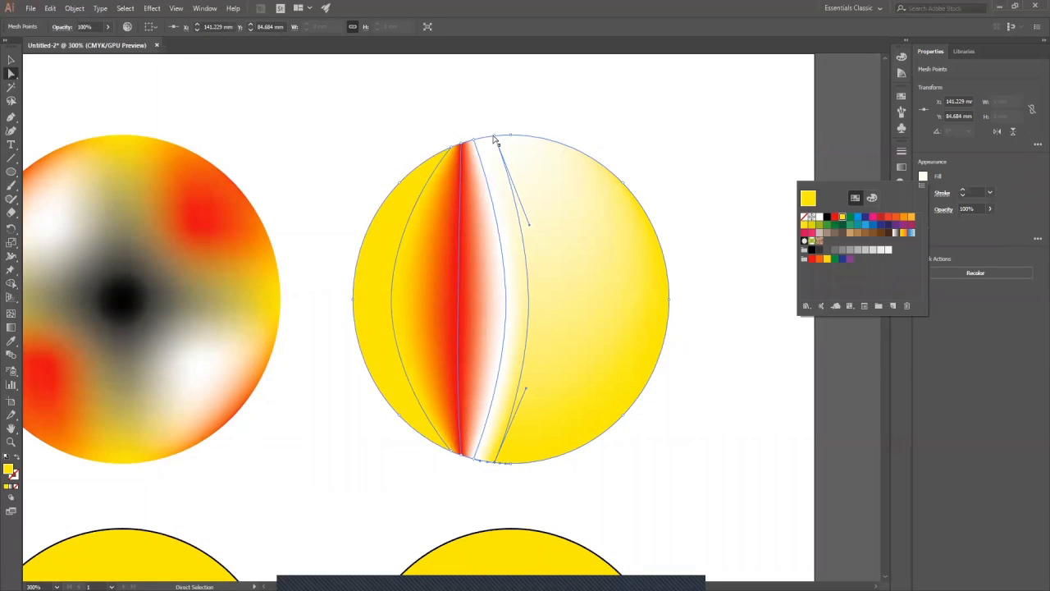
# Colour the upper end point of the rightmost mesh line yellow and deselect the circle.
pyautogui.click(494, 137)
pyautogui.click(499, 134)
pyautogui.click(926, 178)
pyautogui.click(842, 218)
pyautogui.click(633, 132)
pyautogui.click(12, 59)
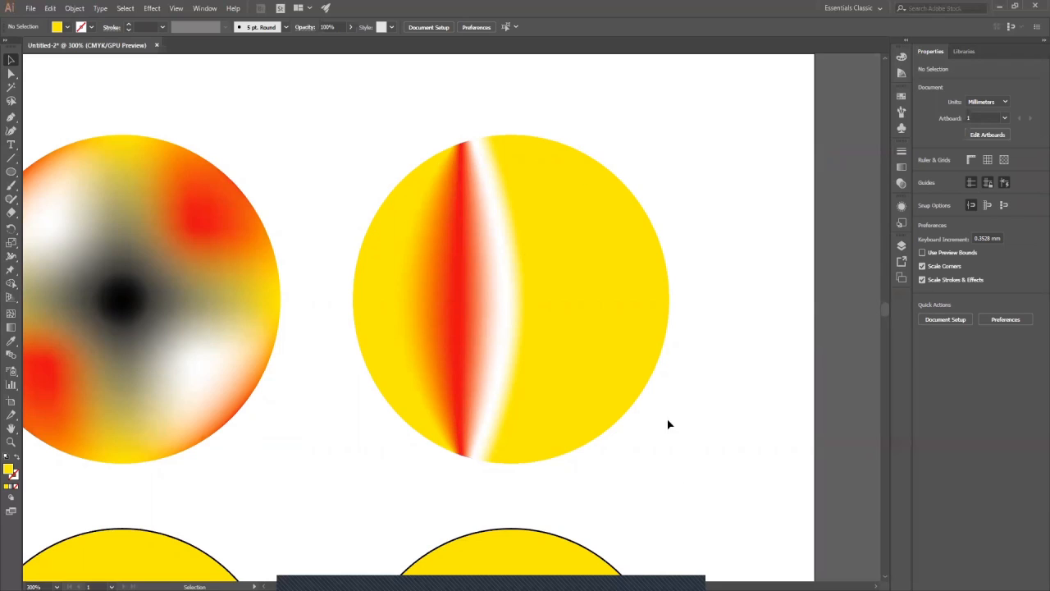
# Add a yellow mesh point on the circle's upper edge between the left mesh line and the red line, using the Mesh tool.
pyautogui.scroll(-1, 676, 398)
pyautogui.scroll(1, 633, 377)
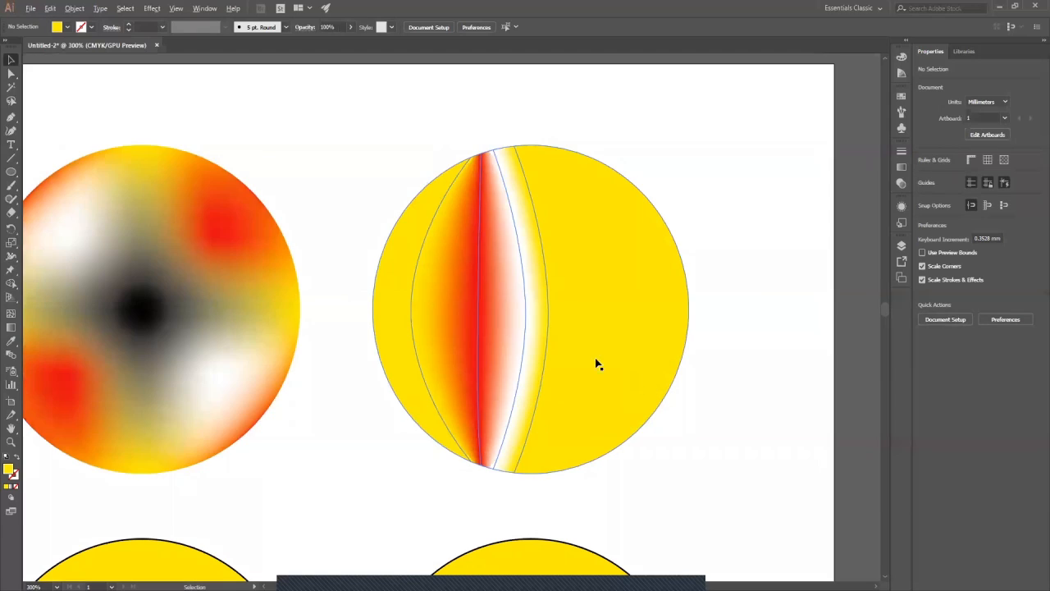
pyautogui.click(11, 314)
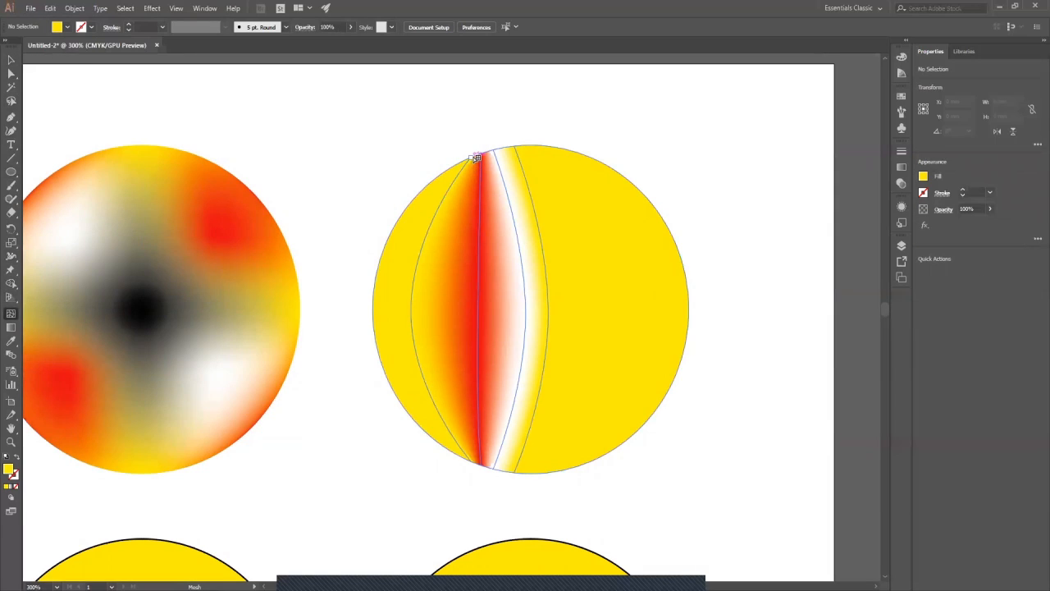
pyautogui.click(477, 156)
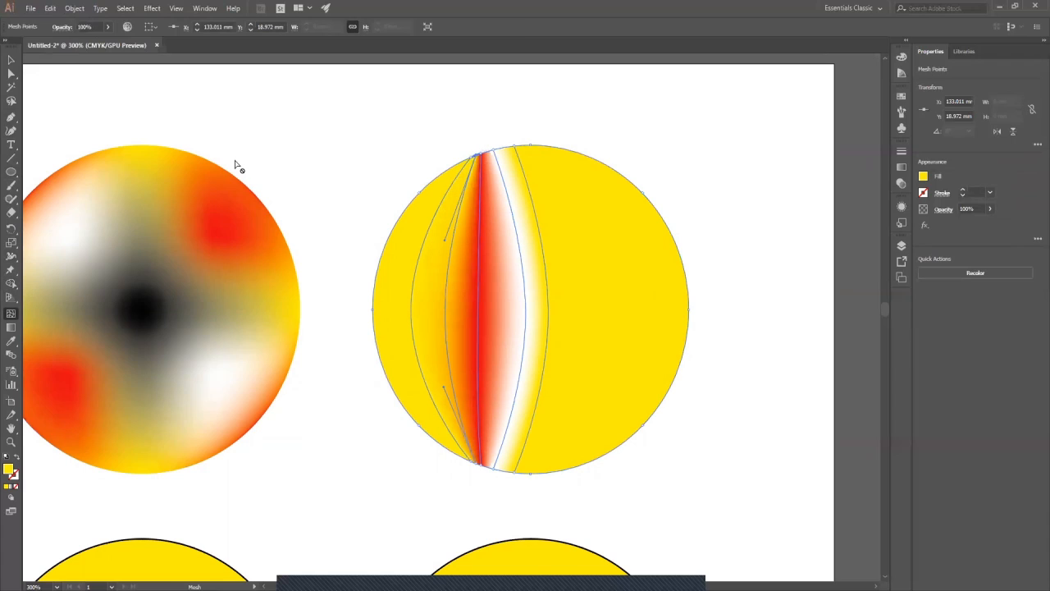
# Colour the upper end point of the mesh line just left of the red line white.
pyautogui.click(11, 74)
pyautogui.scroll(3, 497, 133)
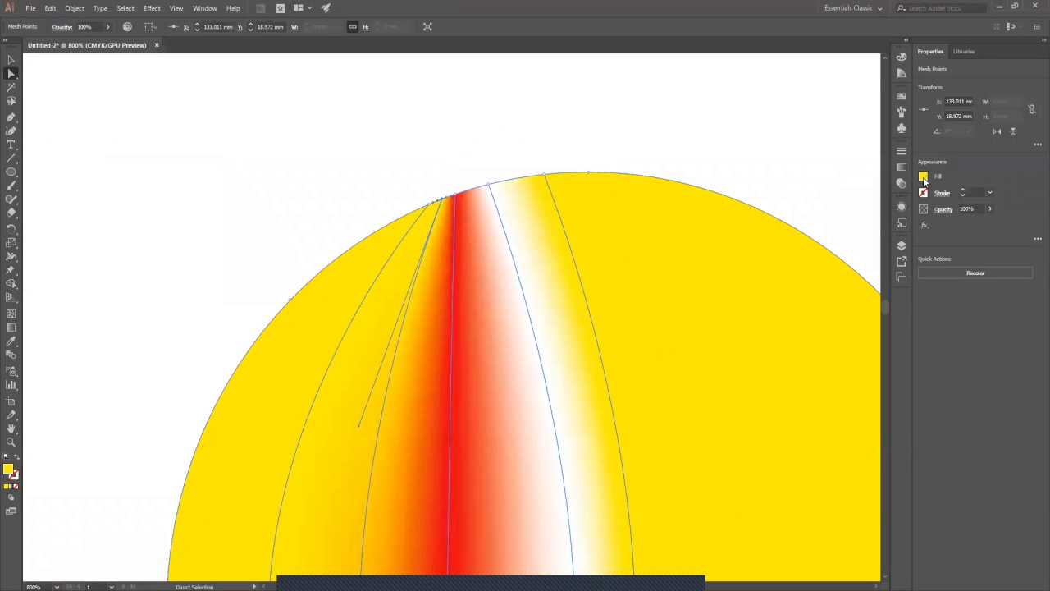
pyautogui.click(924, 177)
pyautogui.click(813, 216)
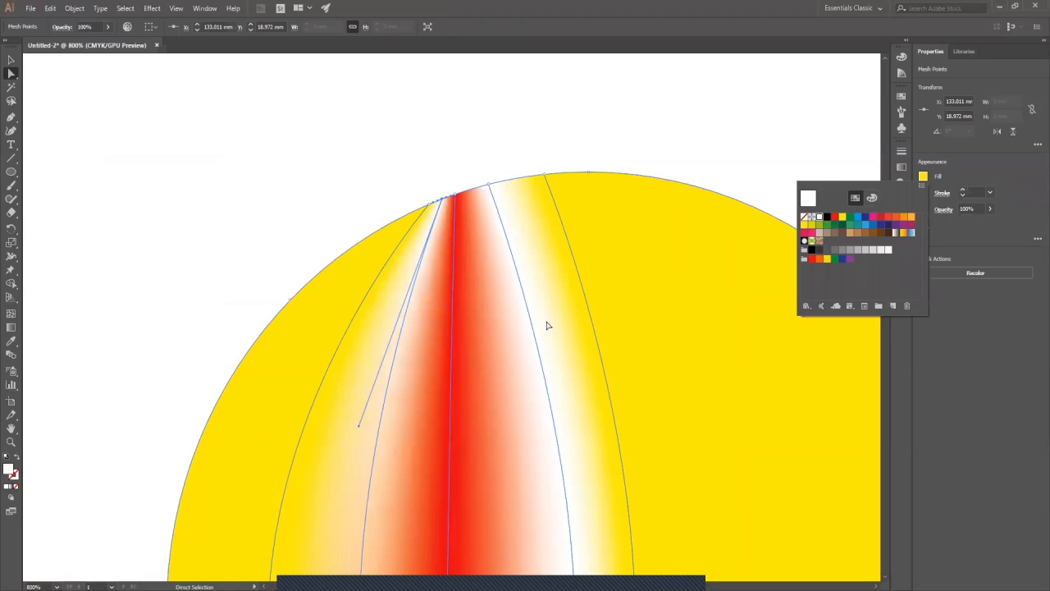
# Colour the lower end point of the mesh line just left of the red line white.
pyautogui.scroll(-3, 553, 356)
pyautogui.scroll(-2, 553, 356)
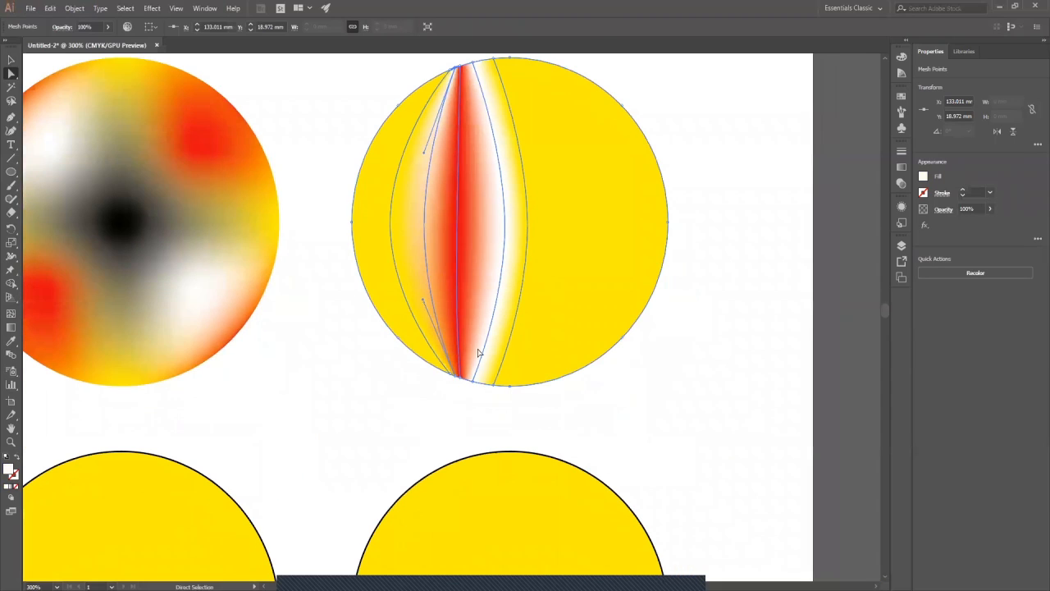
pyautogui.click(454, 376)
pyautogui.scroll(3, 460, 394)
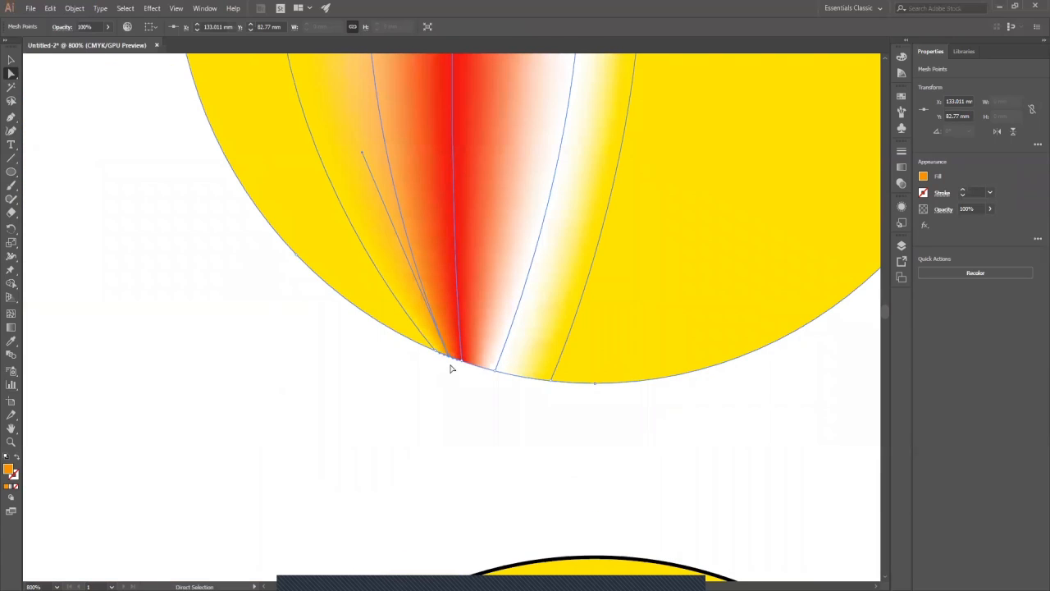
pyautogui.scroll(2, 448, 357)
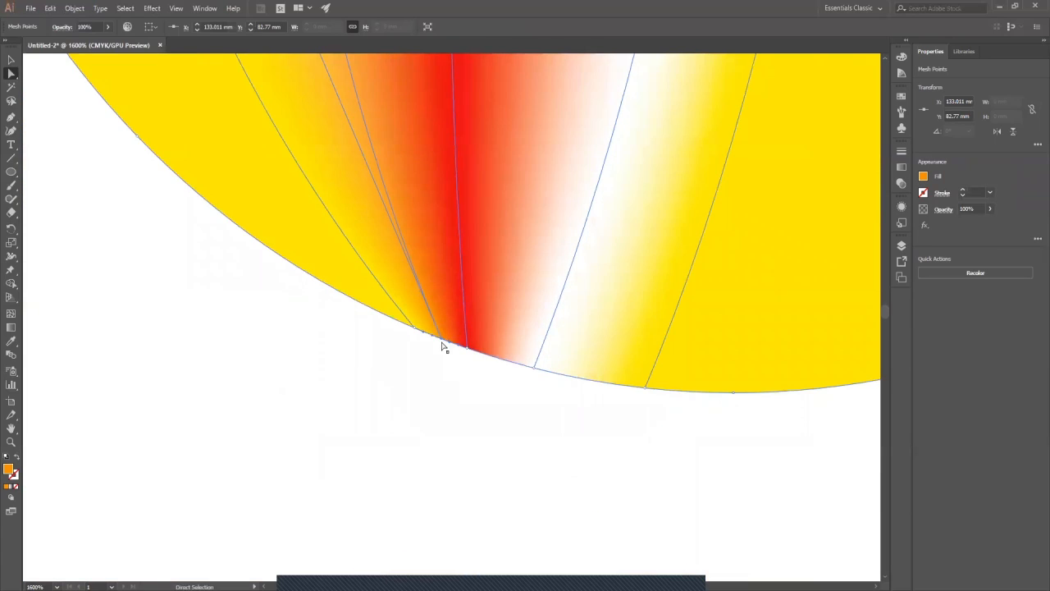
pyautogui.click(925, 178)
pyautogui.click(811, 216)
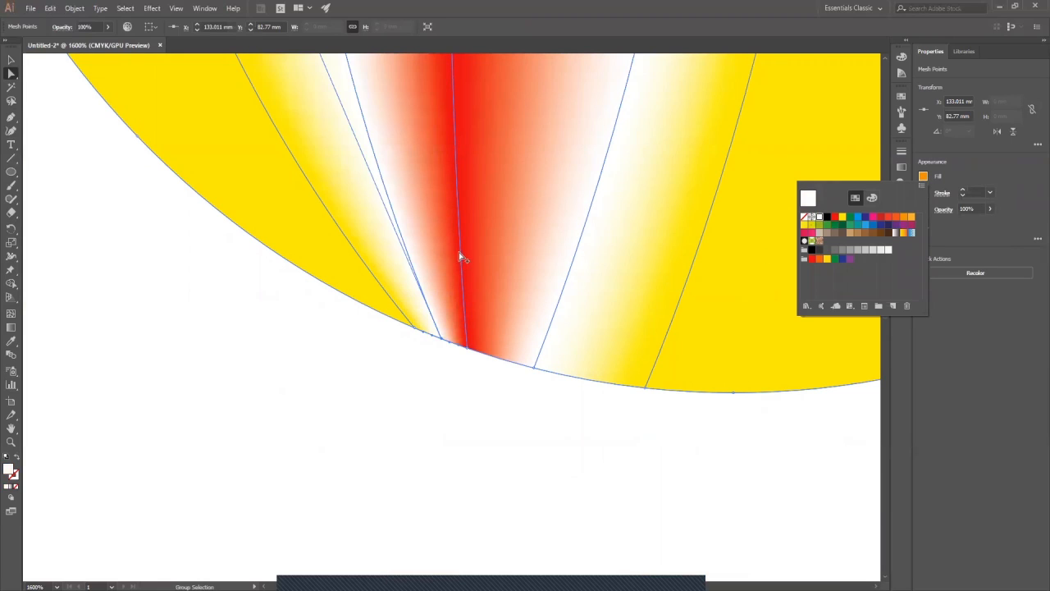
# Reshape the white mesh line left of the red line with its upper and lower direction handles, and deselect the circle.
pyautogui.hotkey('ctrl', '-')
pyautogui.hotkey('ctrl', '-')
pyautogui.hotkey('ctrl', '-')
pyautogui.hotkey('ctrl', '-')
pyautogui.hotkey('ctrl', '-')
pyautogui.hotkey('ctrl', '-')
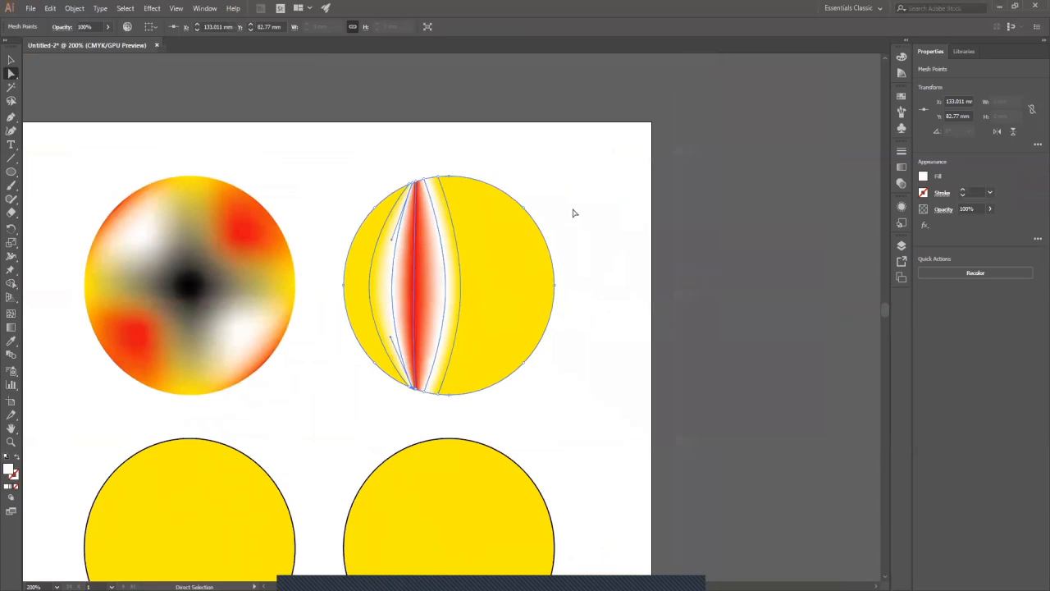
pyautogui.click(567, 216)
pyautogui.click(392, 234)
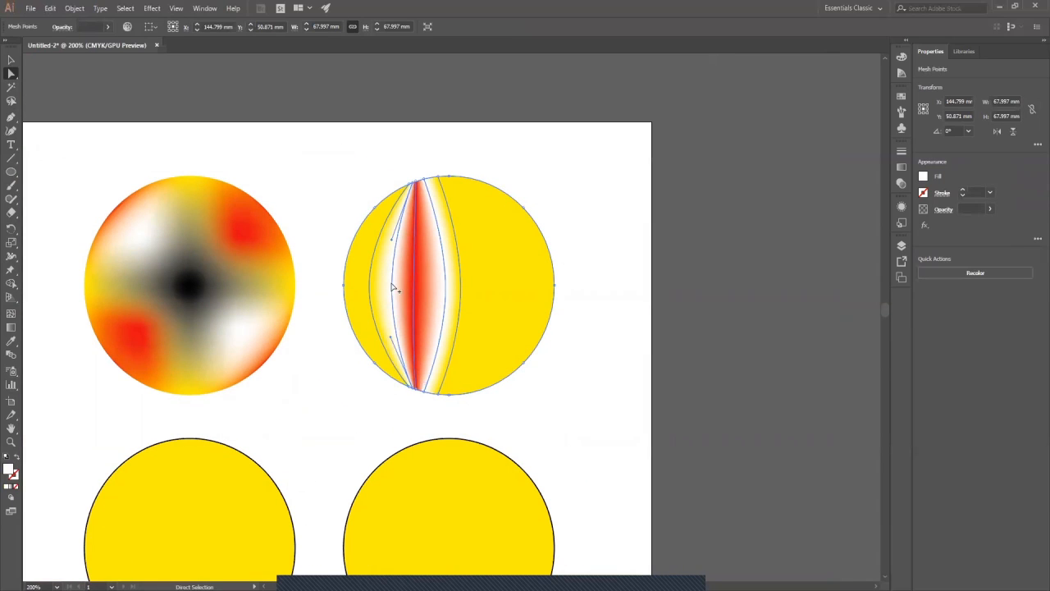
pyautogui.hotkey('ctrl', '+')
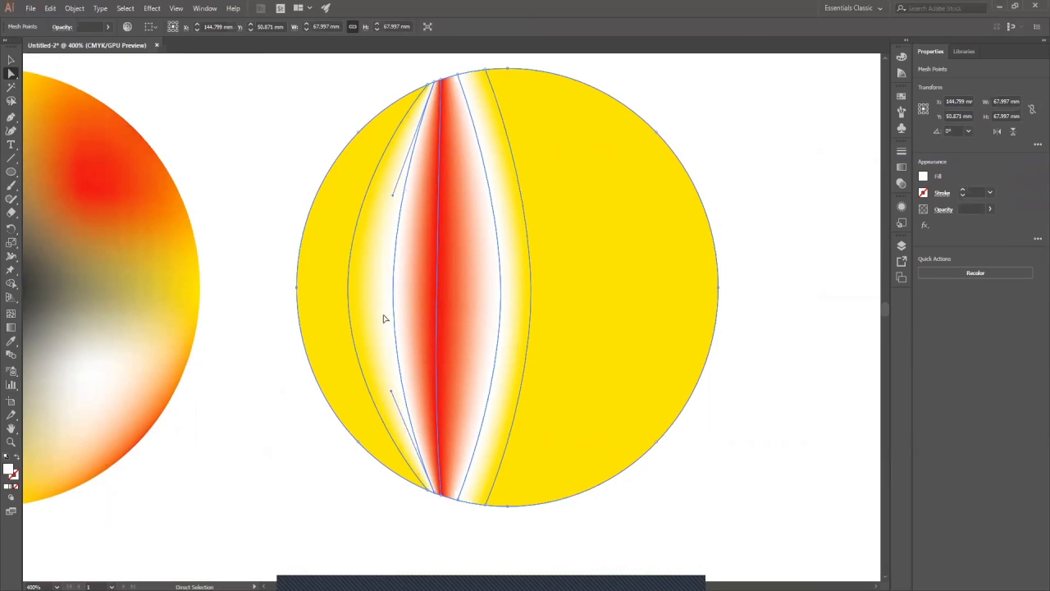
pyautogui.moveTo(390, 394)
pyautogui.mouseDown()
pyautogui.moveTo(411, 393)
pyautogui.moveTo(373, 397)
pyautogui.mouseUp()
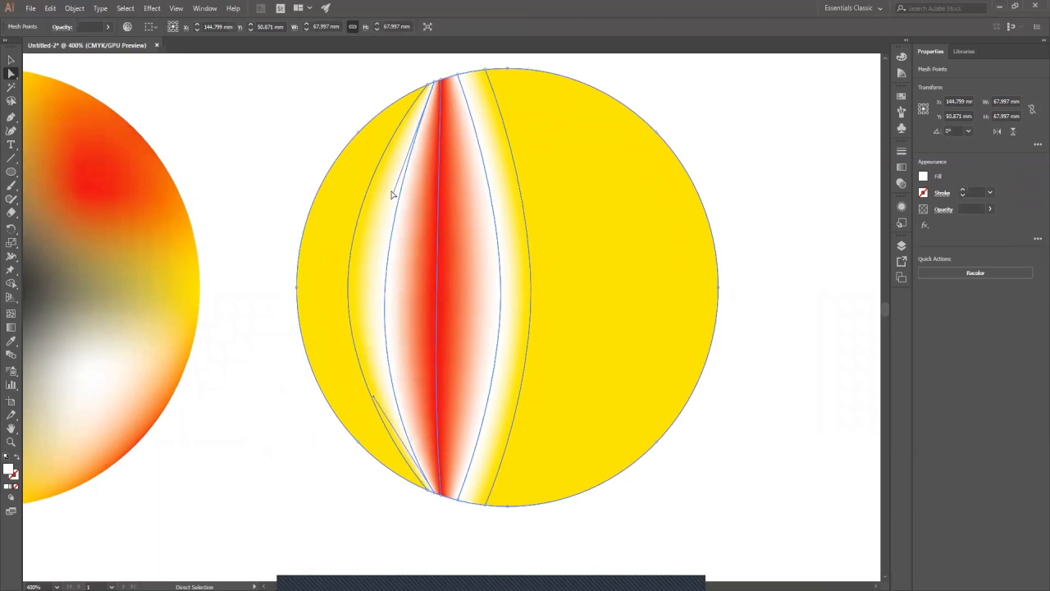
pyautogui.moveTo(390, 197)
pyautogui.mouseDown()
pyautogui.moveTo(375, 200)
pyautogui.moveTo(398, 192)
pyautogui.mouseUp()
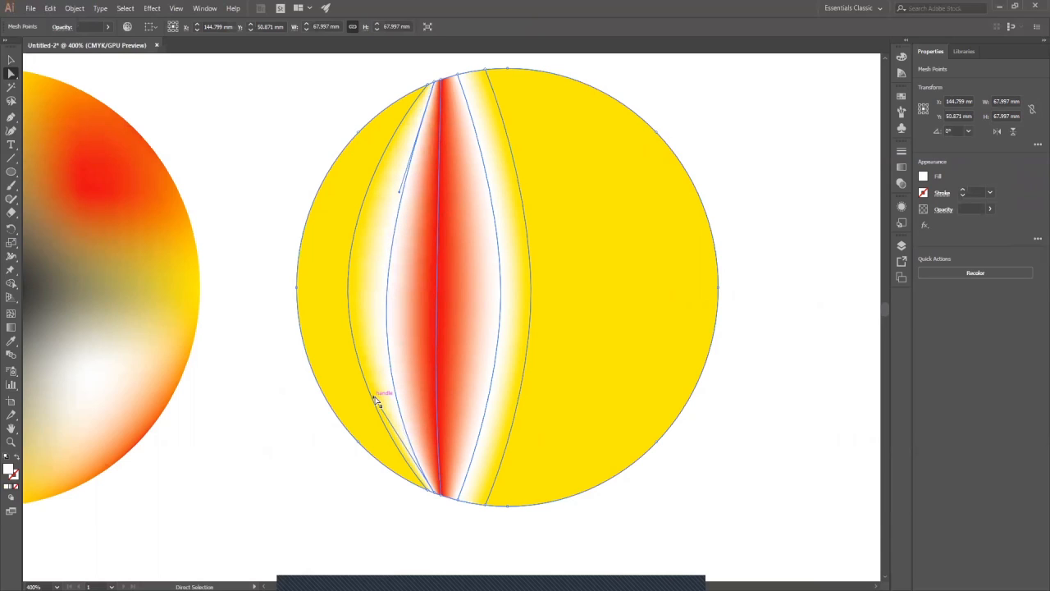
pyautogui.moveTo(376, 400); pyautogui.dragTo(389, 402)
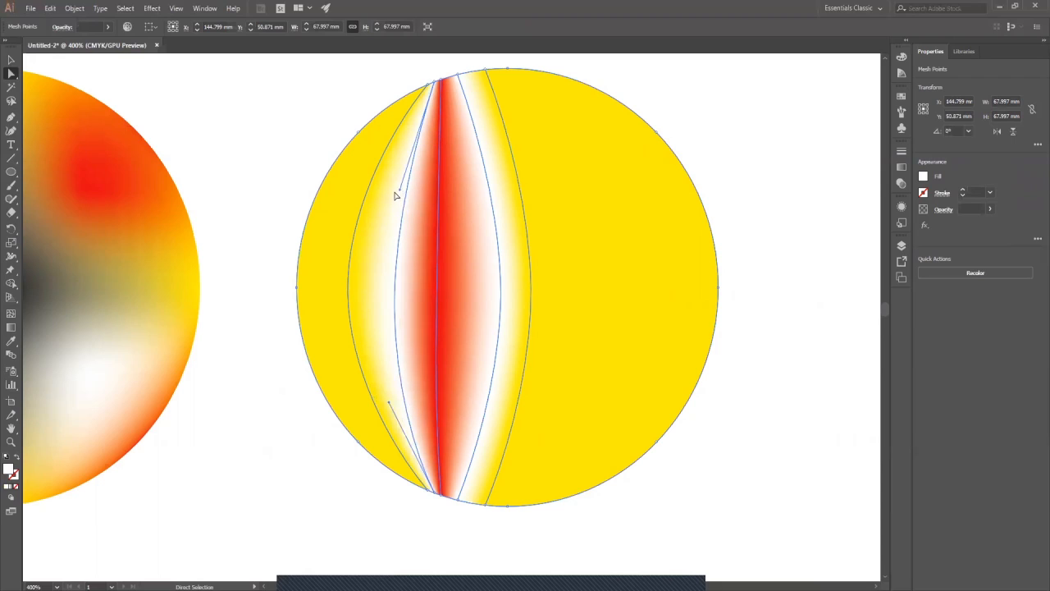
pyautogui.click(304, 147)
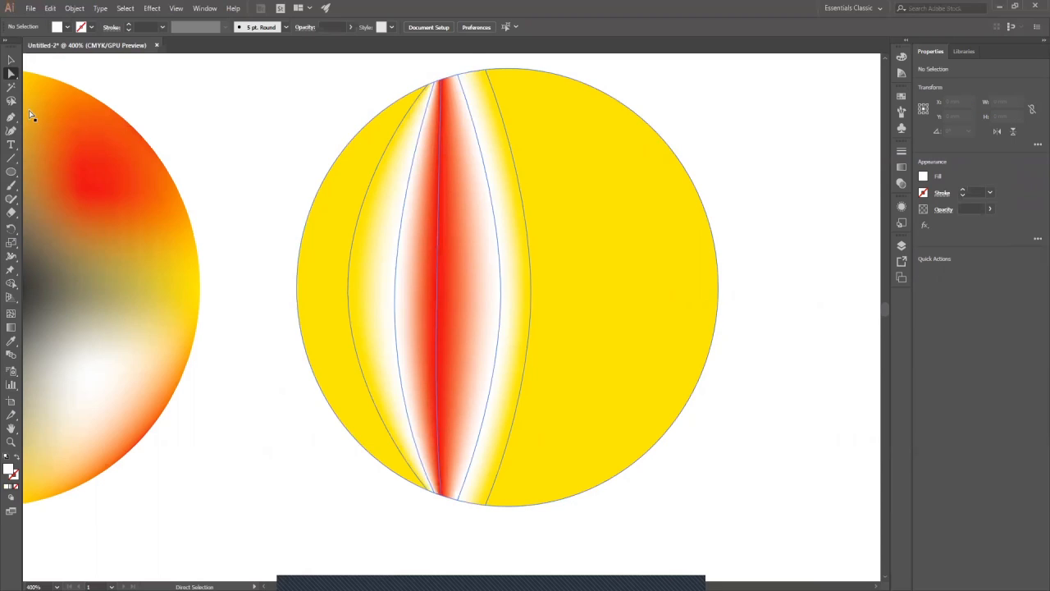
# Add two white mesh points on the circle's left edge, one below and one above its middle, to create two horizontal mesh lines.
pyautogui.press('u')
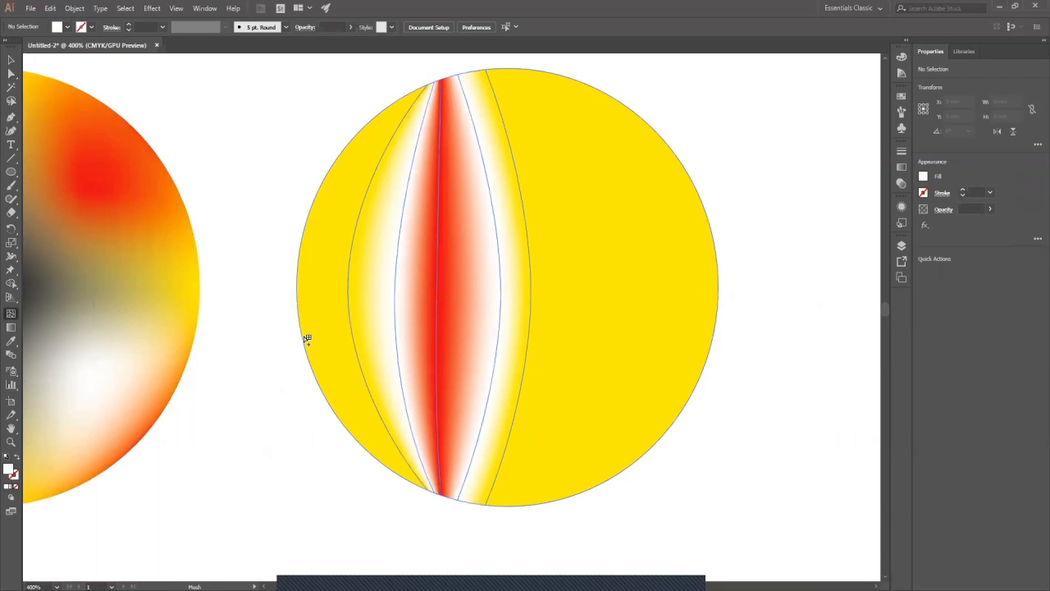
pyautogui.click(306, 341)
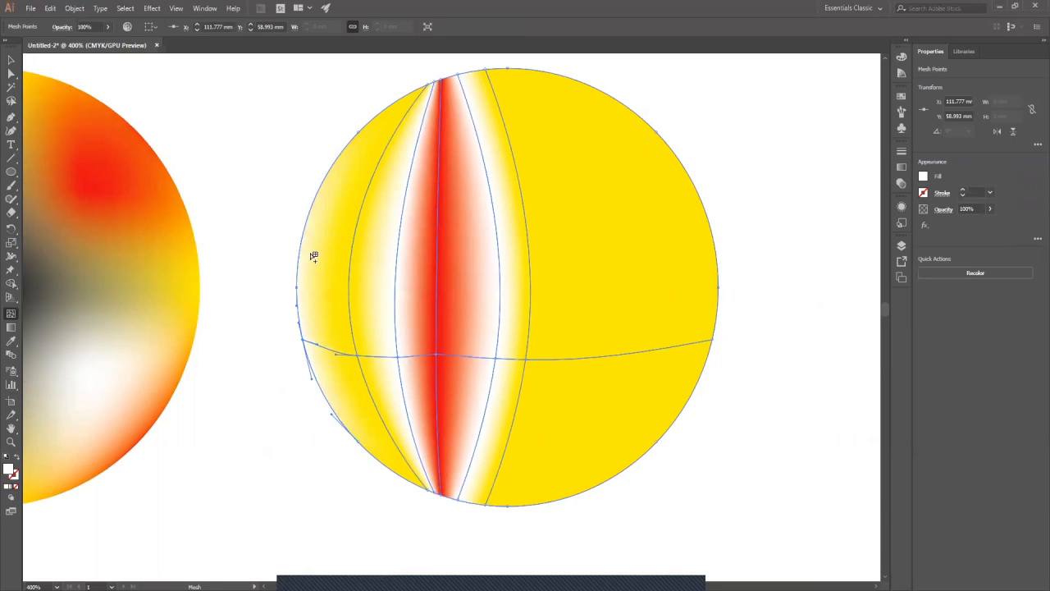
pyautogui.click(311, 212)
# Adjust the direction handles of the upper horizontal mesh line between the circle's left edge and the first vertical line.
pyautogui.press('a')
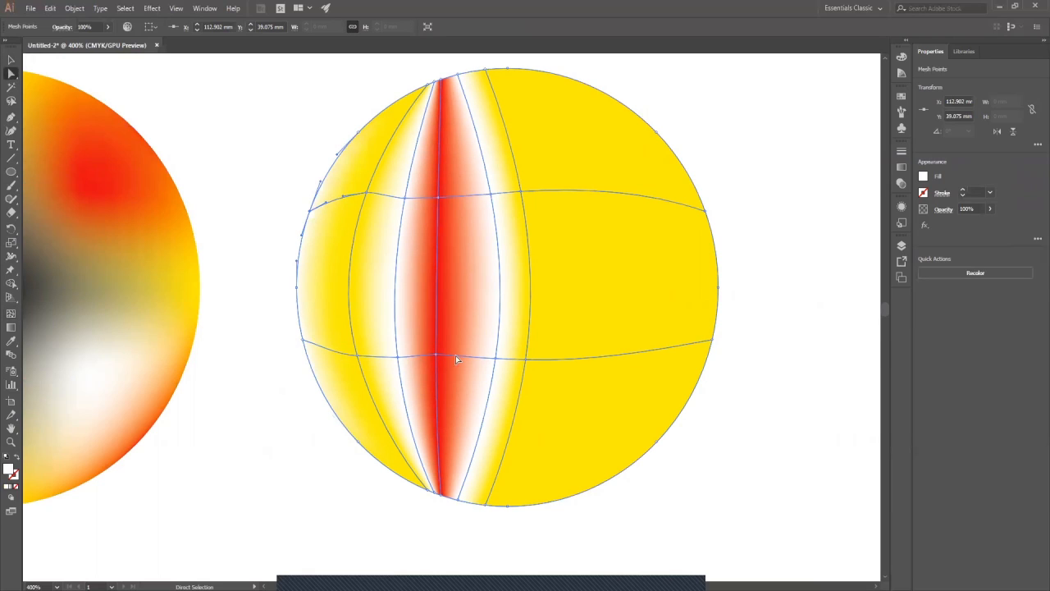
pyautogui.scroll(2, 403, 335)
pyautogui.moveTo(307, 89); pyautogui.dragTo(367, 204)
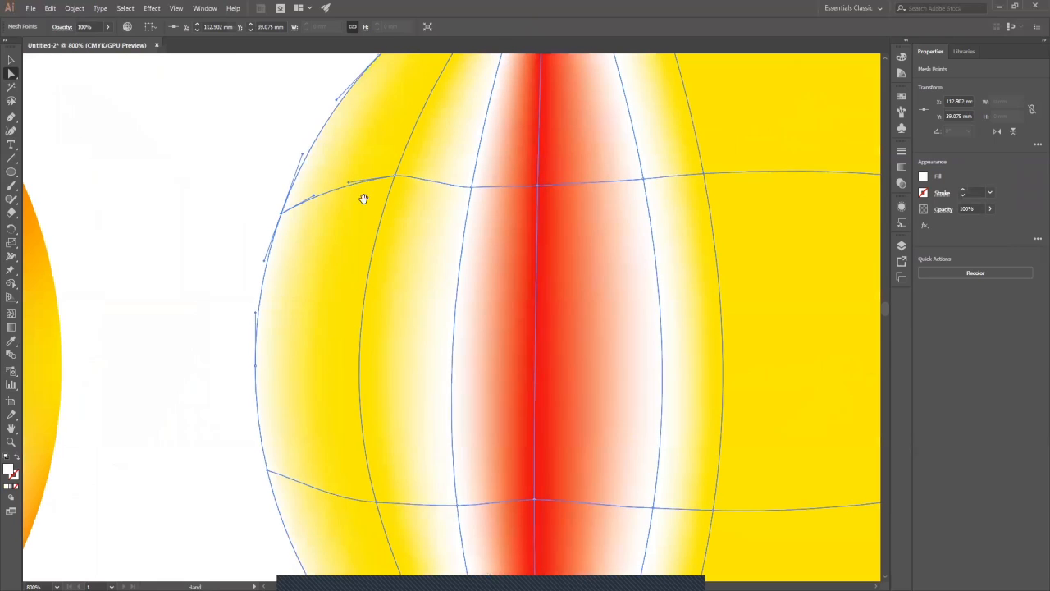
pyautogui.scroll(1, 350, 189)
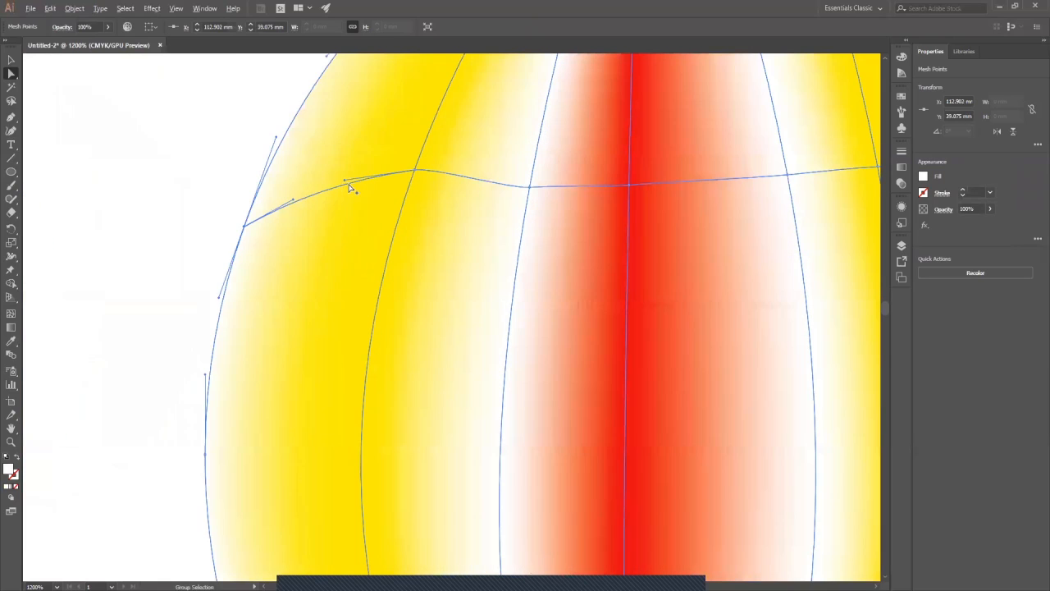
pyautogui.moveTo(346, 183)
pyautogui.mouseDown()
pyautogui.moveTo(361, 183)
pyautogui.moveTo(280, 187)
pyautogui.moveTo(314, 202)
pyautogui.moveTo(354, 199)
pyautogui.moveTo(336, 196)
pyautogui.mouseUp()
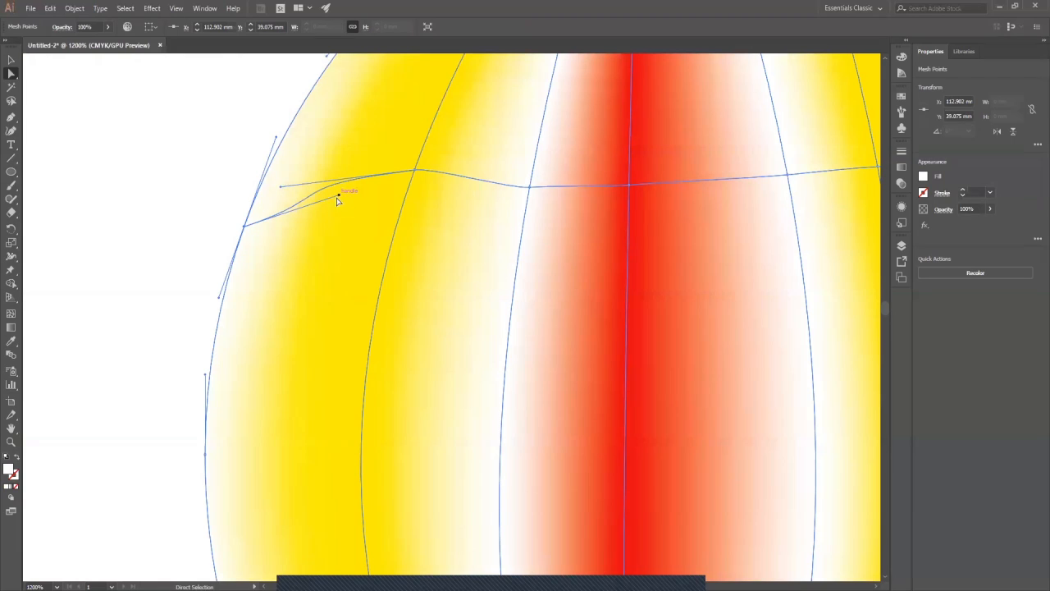
pyautogui.scroll(1, 320, 190)
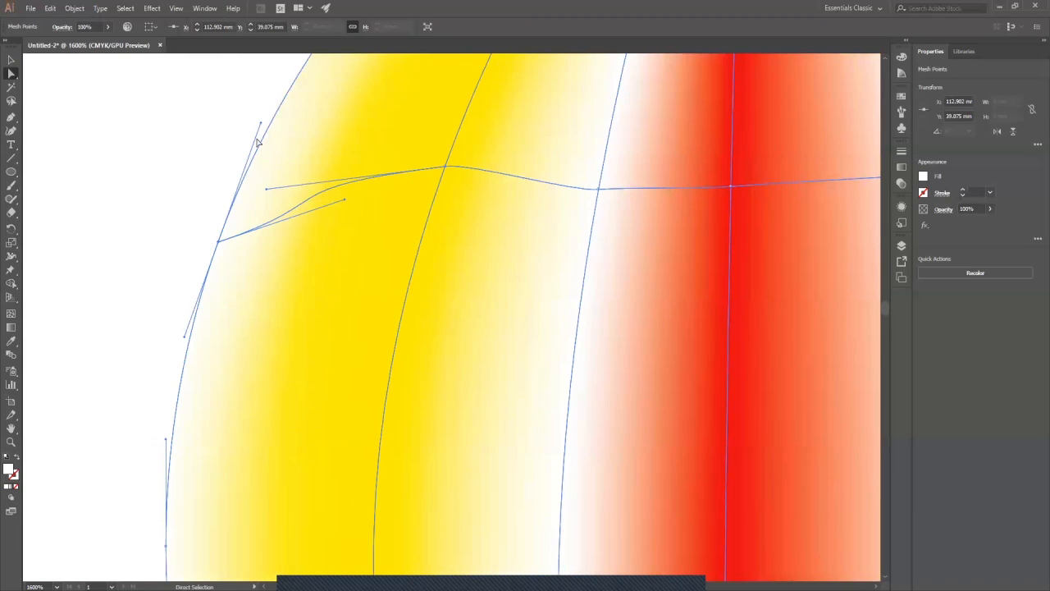
pyautogui.scroll(-2, 326, 189)
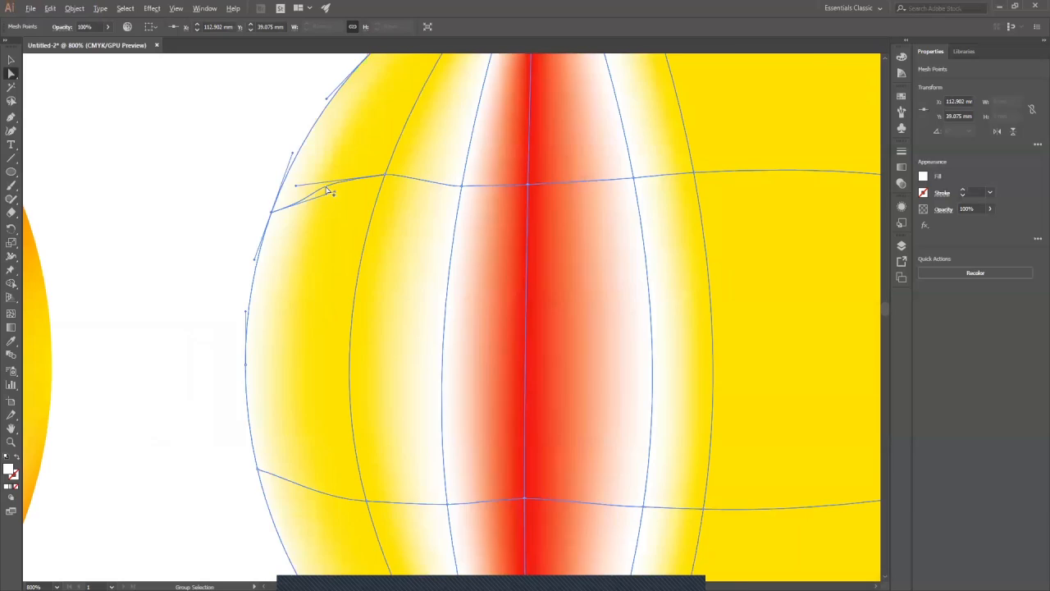
pyautogui.scroll(3, 325, 193)
pyautogui.moveTo(358, 191); pyautogui.dragTo(441, 155)
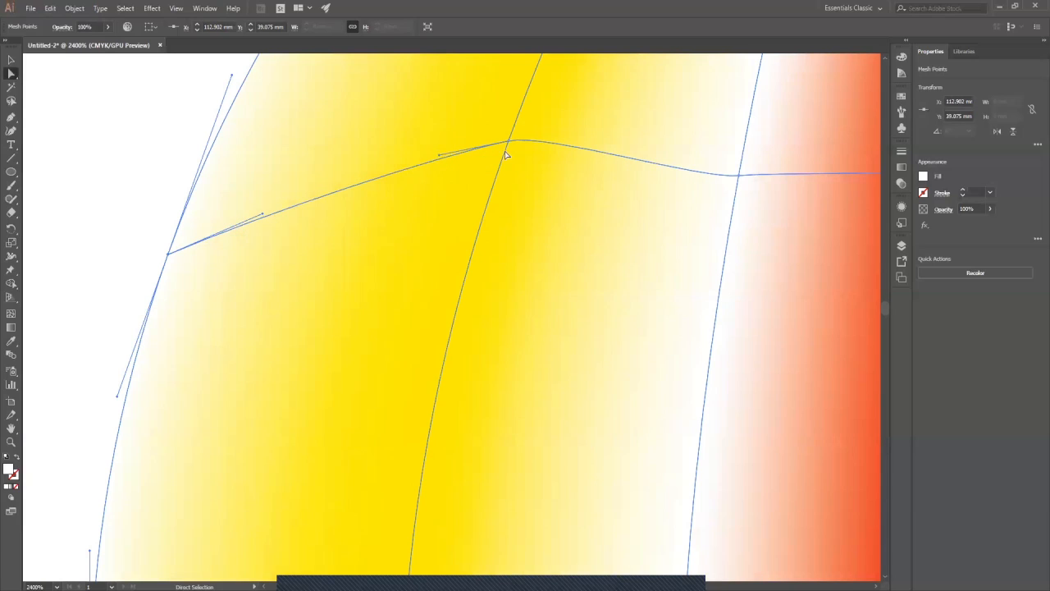
# Reposition the points where the upper horizontal mesh line crosses the vertical lines so that it forms a smooth curve.
pyautogui.scroll(-4, 532, 146)
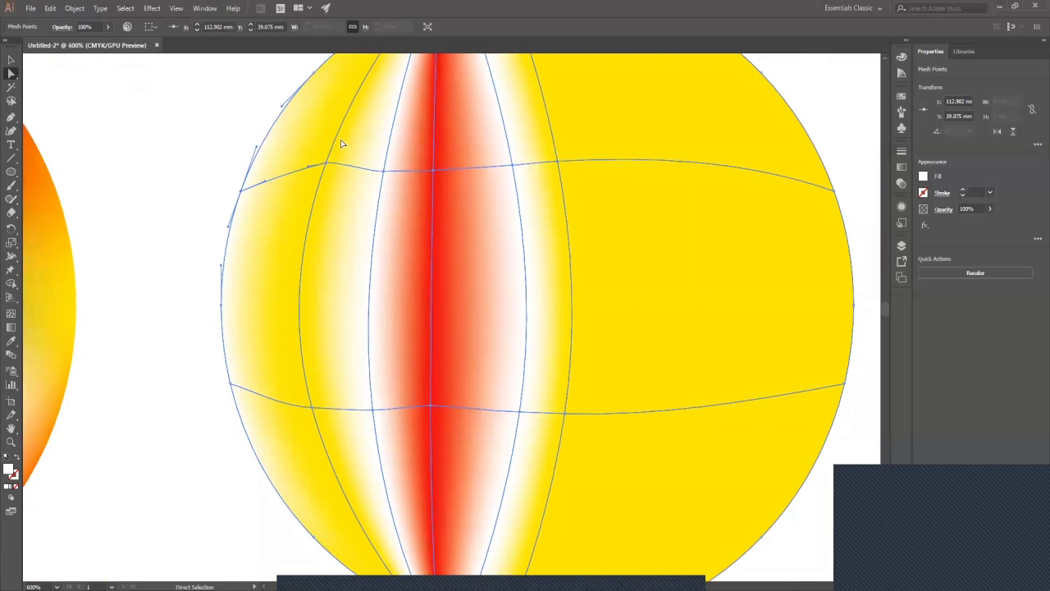
pyautogui.moveTo(327, 163); pyautogui.dragTo(319, 176)
pyautogui.click(558, 163)
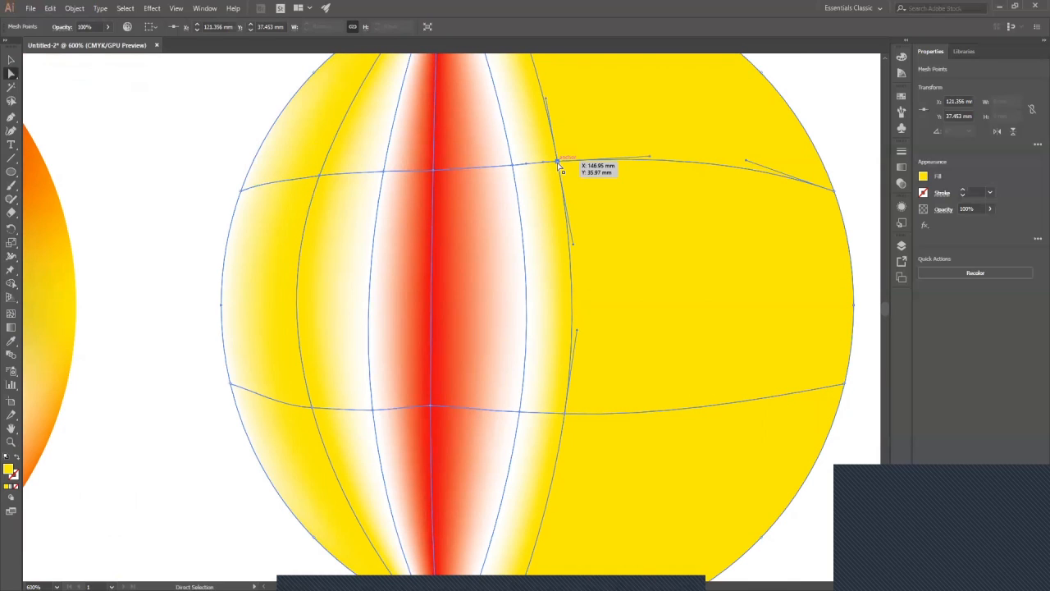
pyautogui.moveTo(559, 161); pyautogui.dragTo(563, 165)
pyautogui.click(434, 171)
pyautogui.moveTo(435, 171); pyautogui.dragTo(377, 173)
pyautogui.click(515, 165)
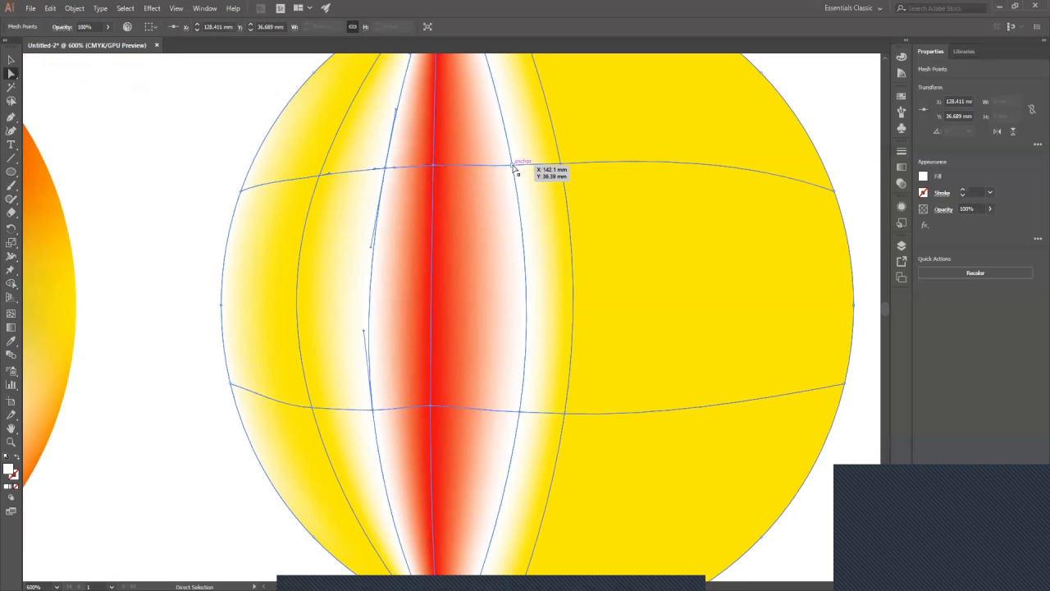
pyautogui.click(558, 165)
pyautogui.moveTo(562, 164); pyautogui.dragTo(557, 169)
pyautogui.click(511, 163)
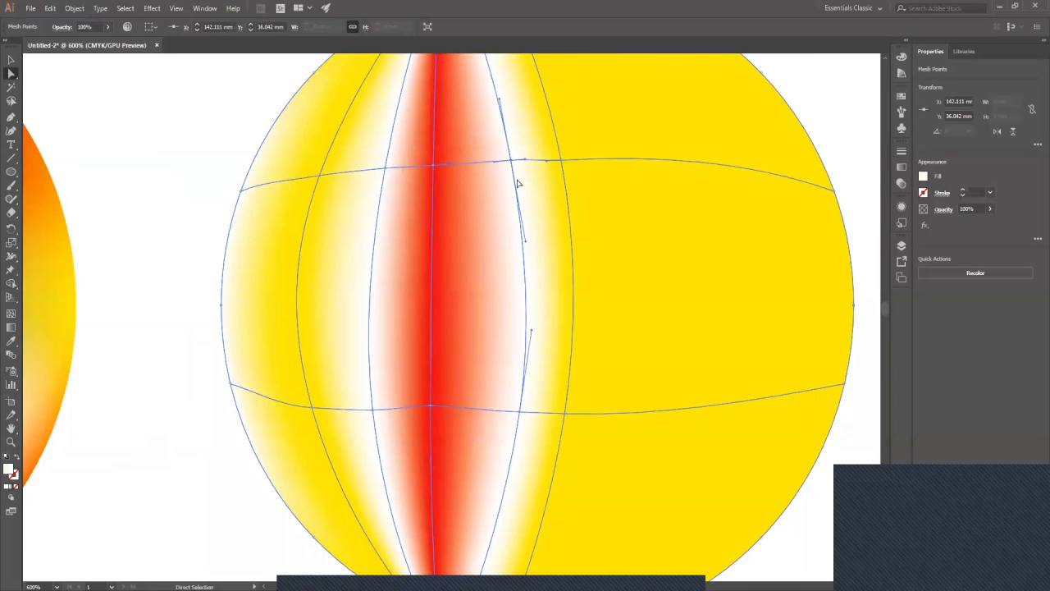
pyautogui.click(564, 163)
pyautogui.moveTo(563, 162); pyautogui.dragTo(563, 161)
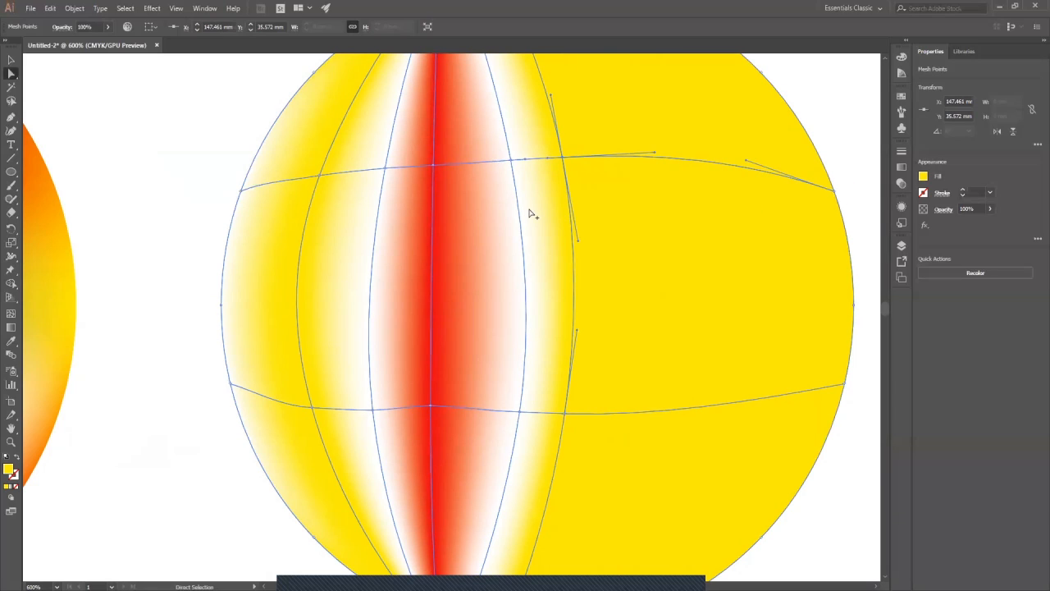
# Reposition the lower horizontal mesh line's crossing points and its left edge point into a smooth curve, and deselect the circle.
pyautogui.keyDown('alt'); pyautogui.scroll(-2, 539, 206); pyautogui.keyUp('alt')
pyautogui.scroll(3, 475, 303)
pyautogui.moveTo(490, 316); pyautogui.dragTo(490, 322)
pyautogui.moveTo(610, 323); pyautogui.dragTo(672, 327)
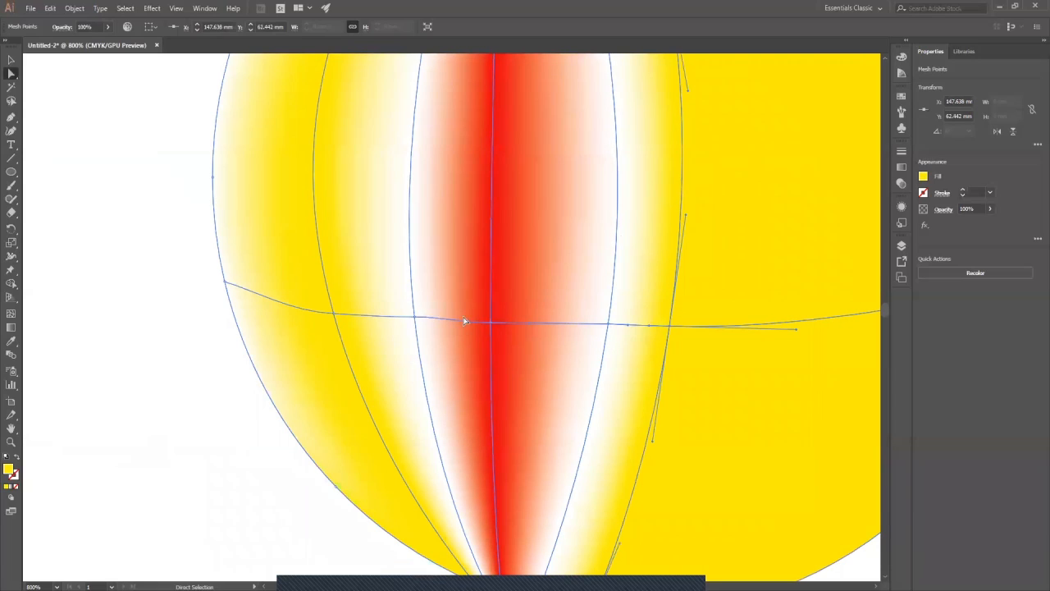
pyautogui.click(416, 321)
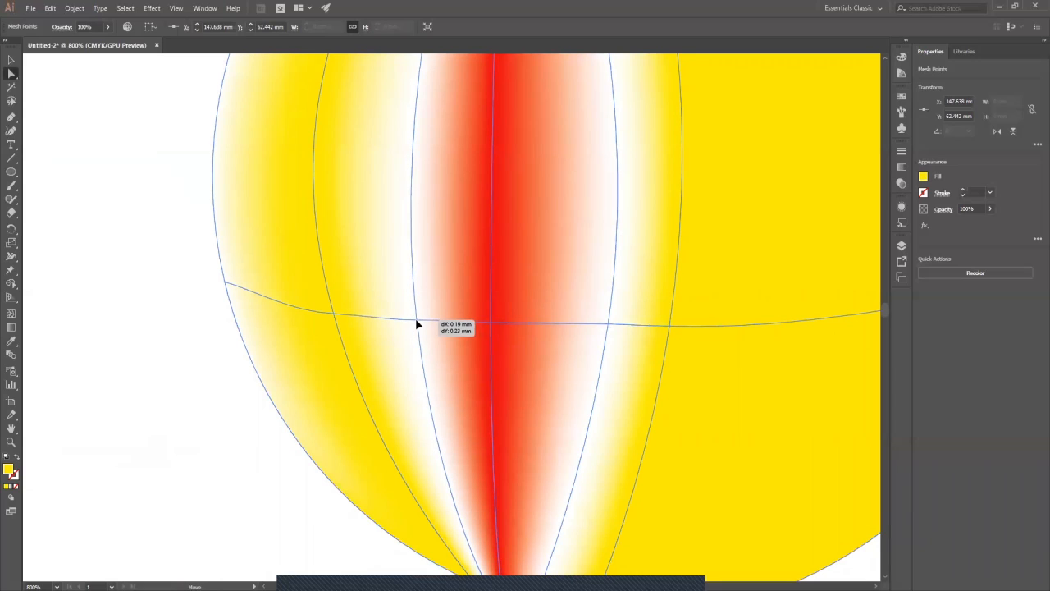
pyautogui.moveTo(335, 316); pyautogui.dragTo(336, 319)
pyautogui.click(225, 283)
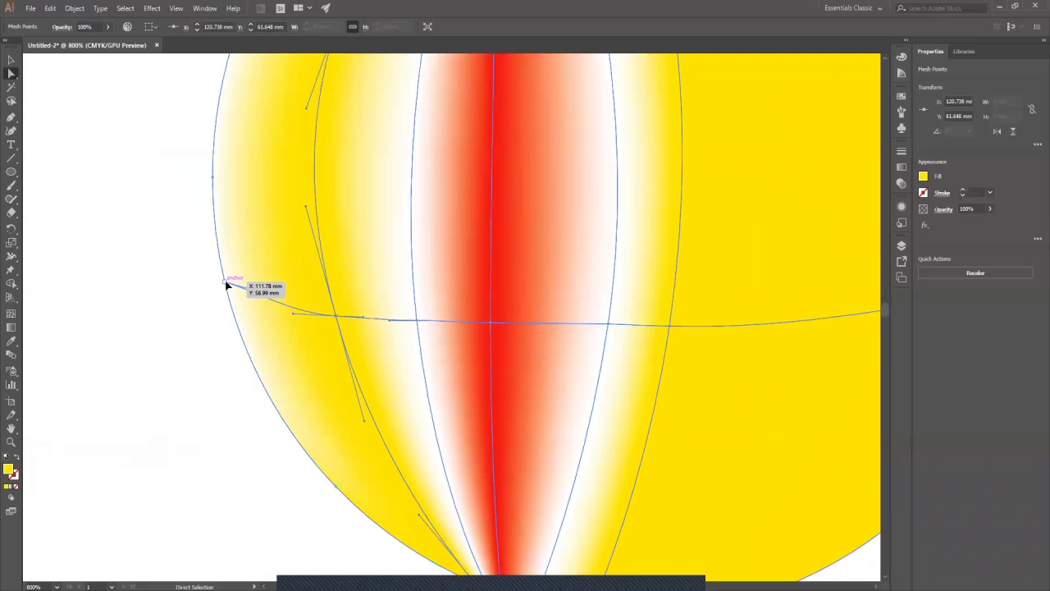
pyautogui.moveTo(225, 284); pyautogui.dragTo(235, 298)
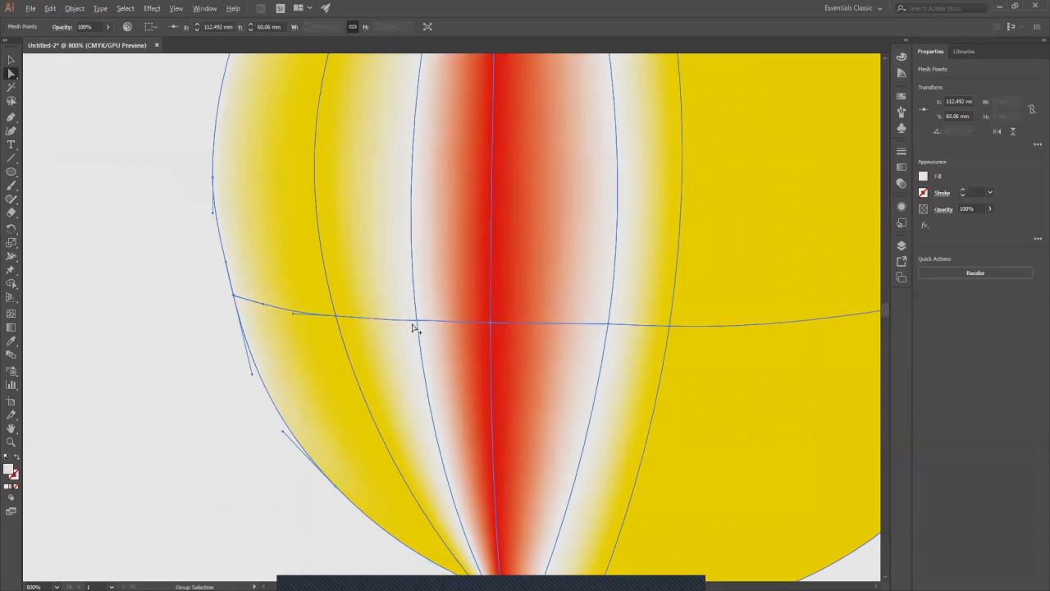
pyautogui.scroll(-3, 415, 328)
pyautogui.click(12, 59)
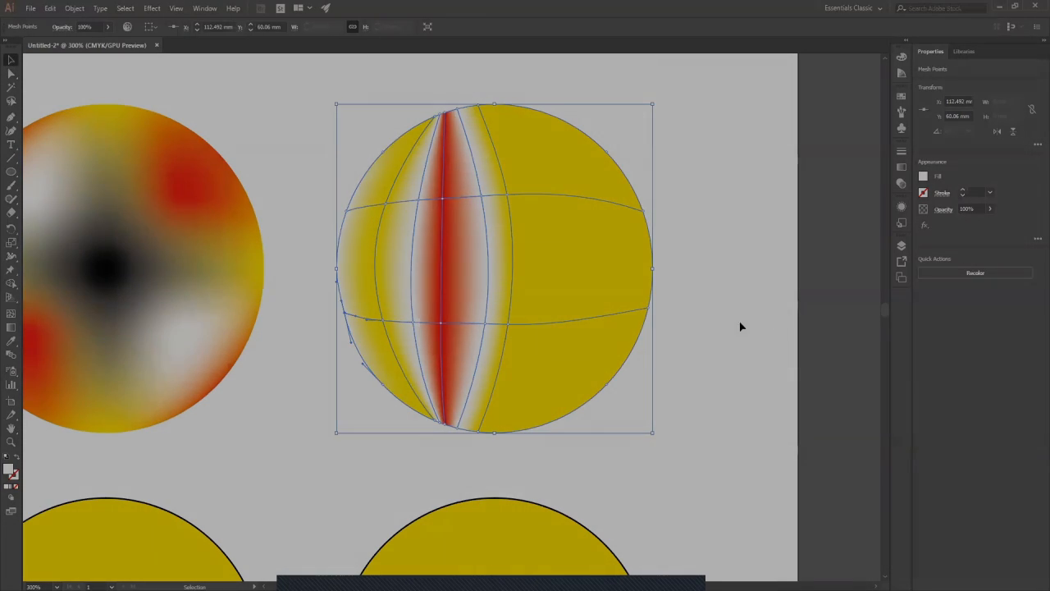
pyautogui.click(687, 295)
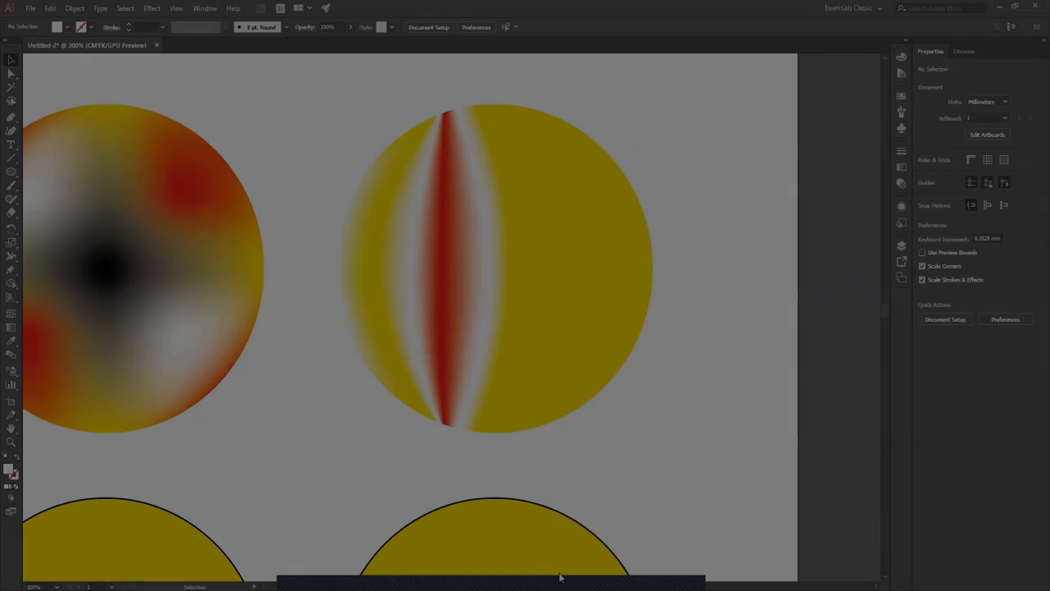